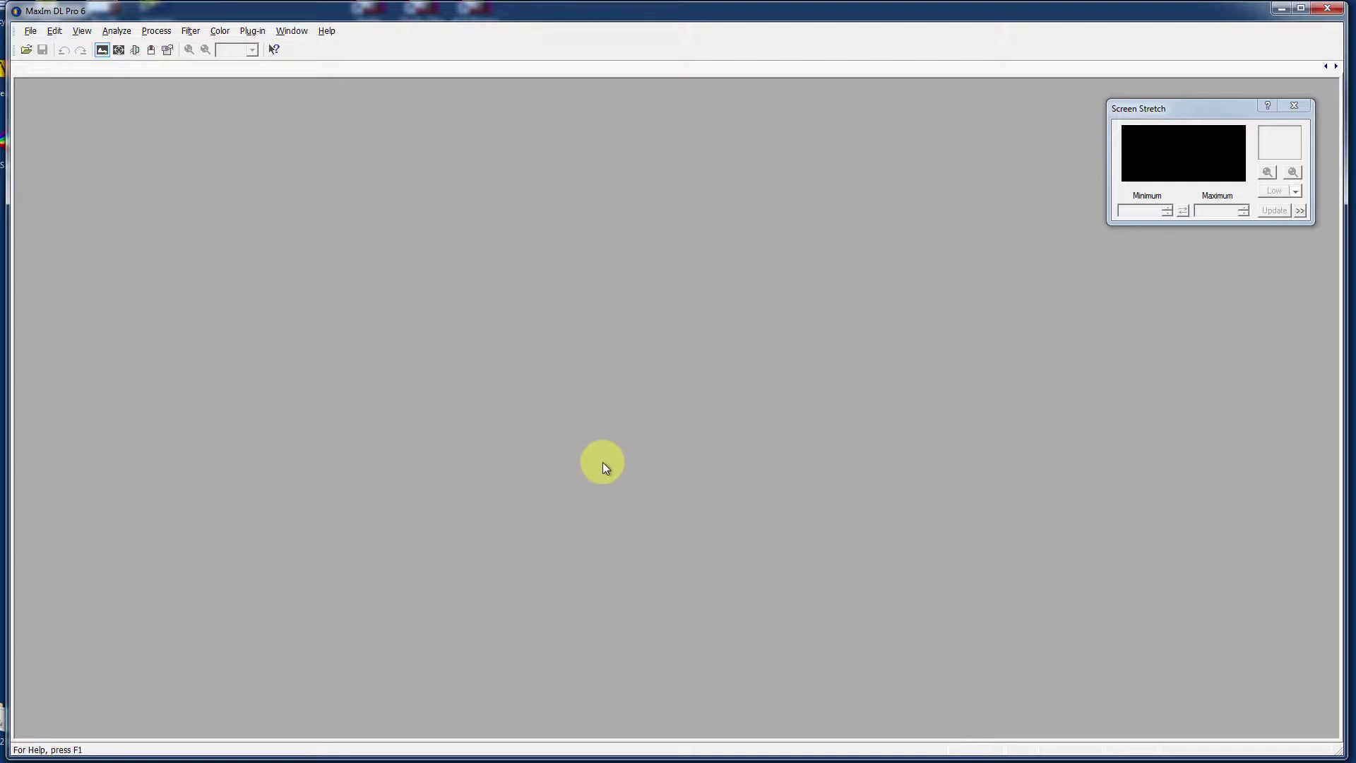
Step: Look through the pelican Ha, OIII and SII exposures in the Desktop folder images\071207_st8_nro using Windows Explorer
{"action": "key", "text": "super+e"}
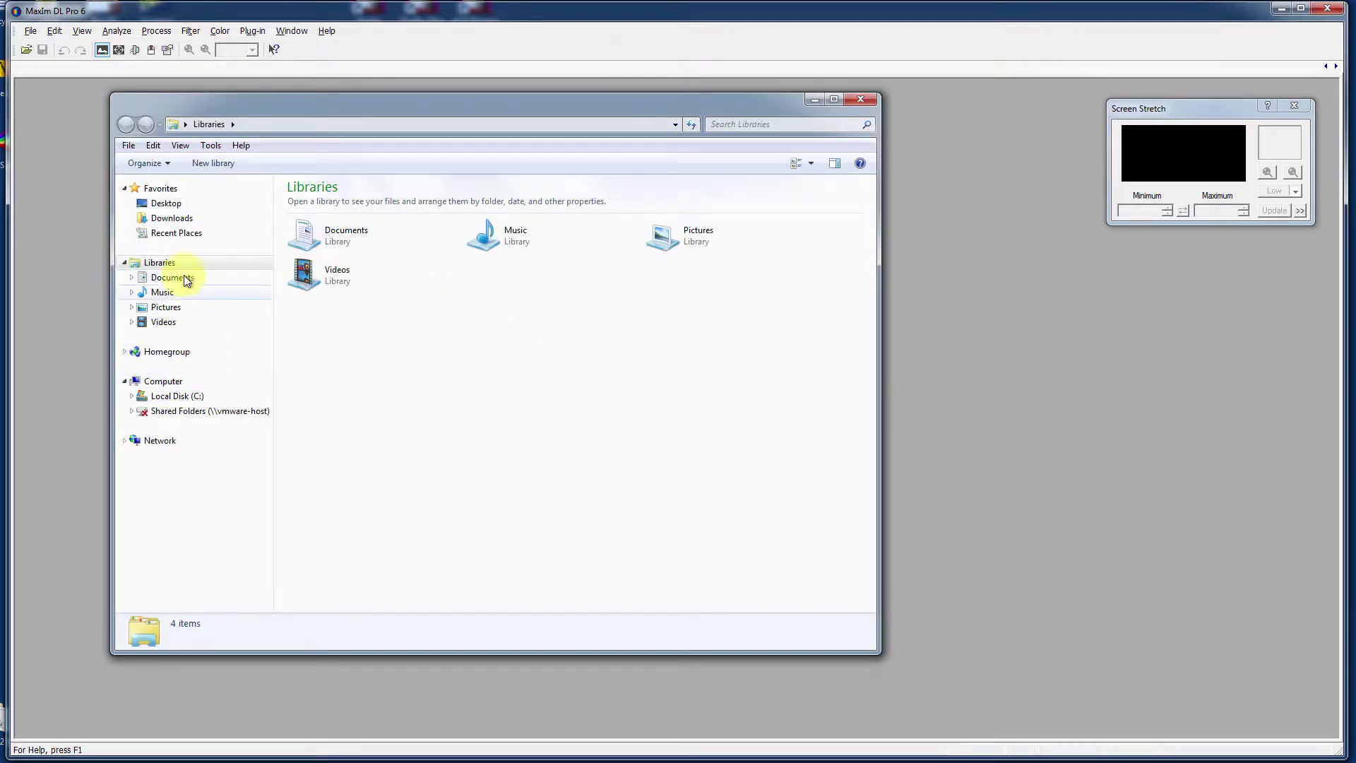
{"action": "left_click", "coordinate": [167, 203]}
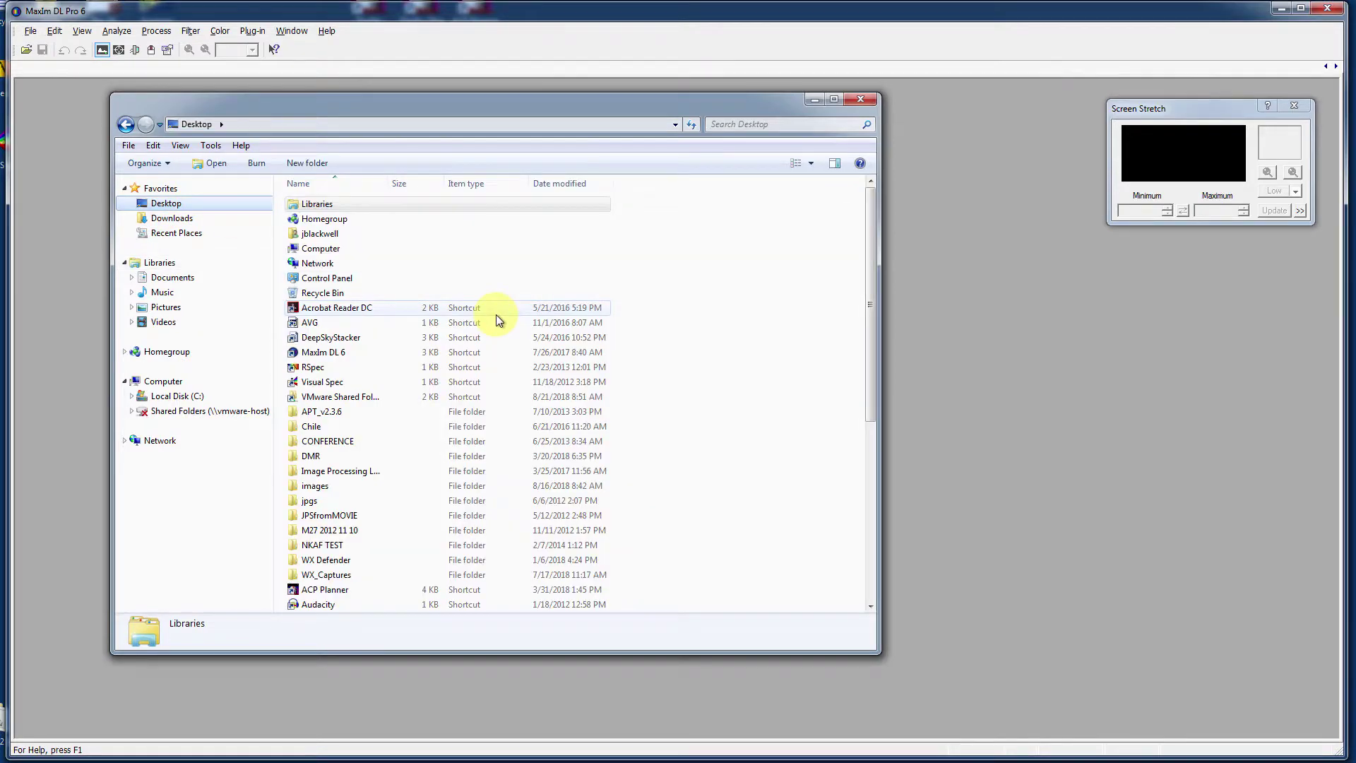
{"action": "double_click", "coordinate": [328, 486]}
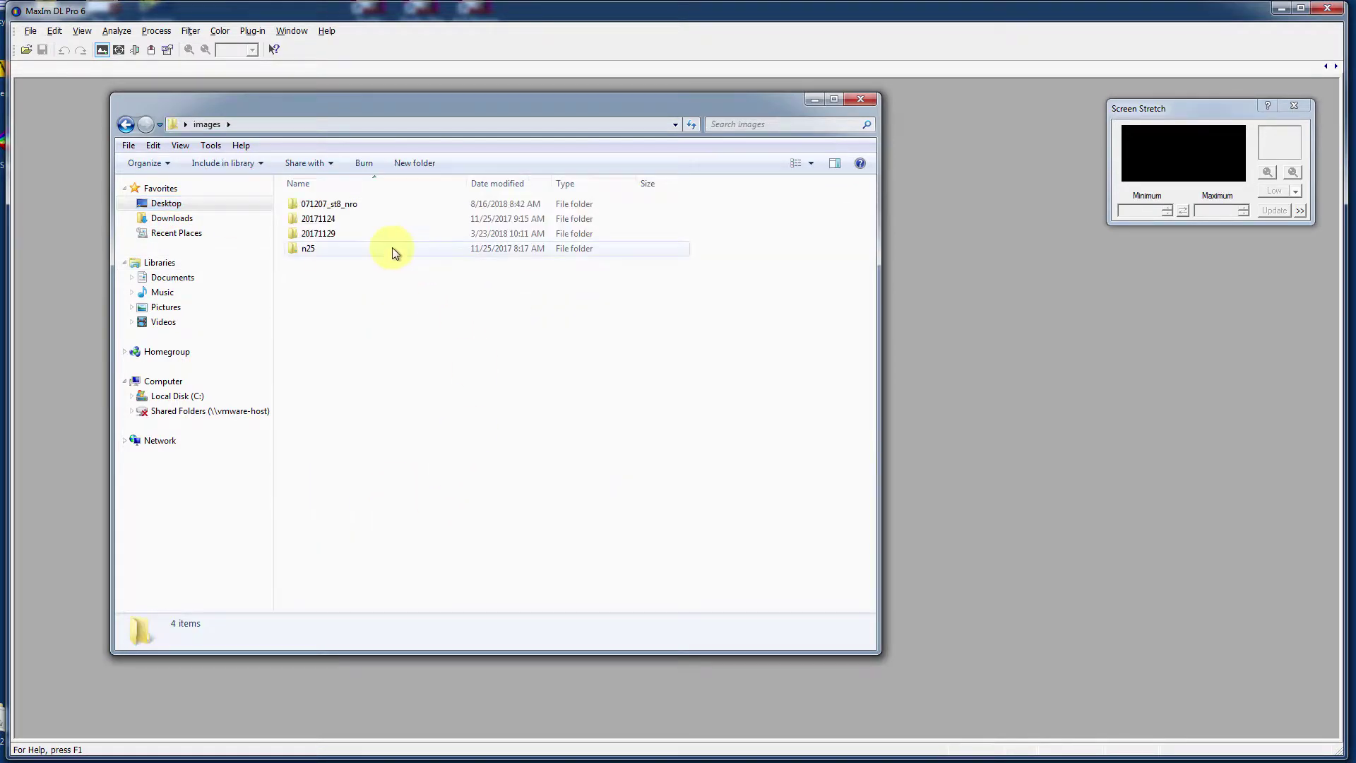
{"action": "double_click", "coordinate": [343, 203]}
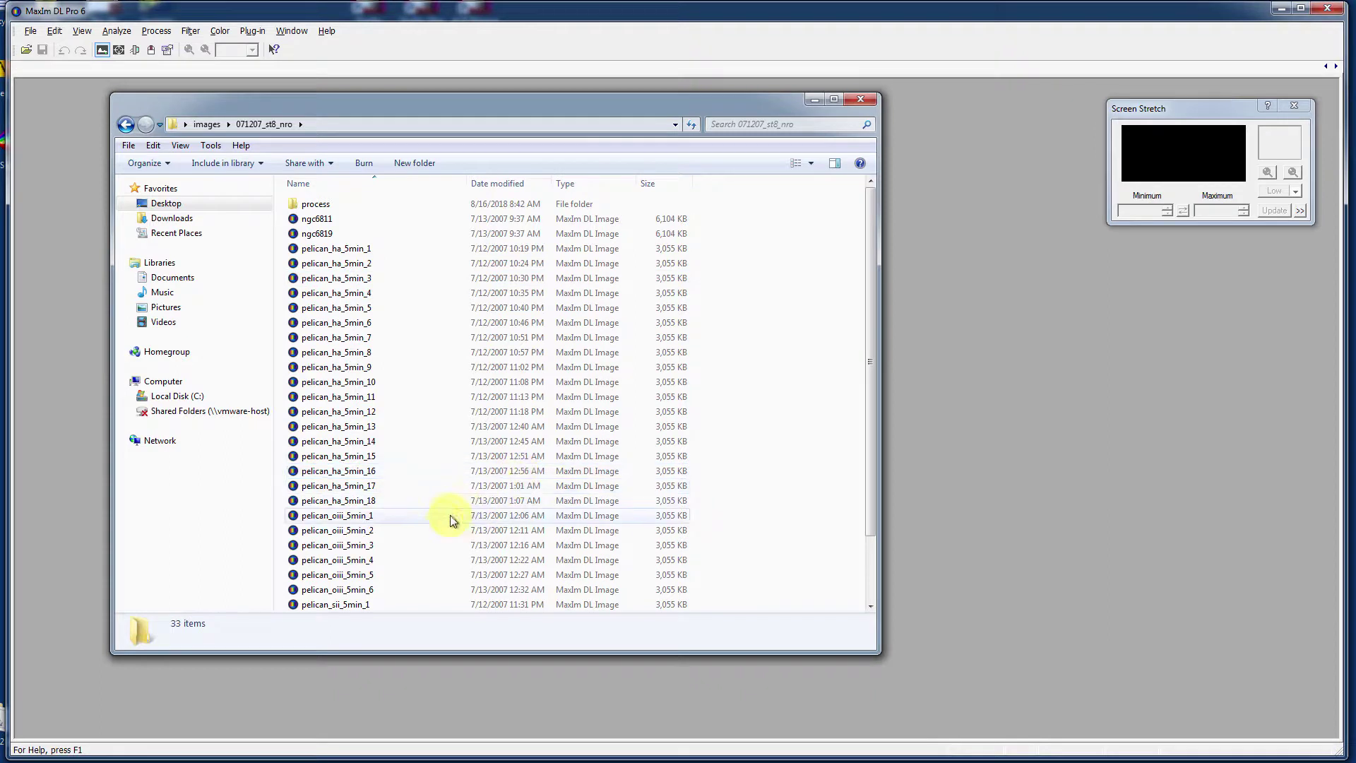
{"action": "left_click_drag", "start_coordinate": [870, 283], "coordinate": [858, 407]}
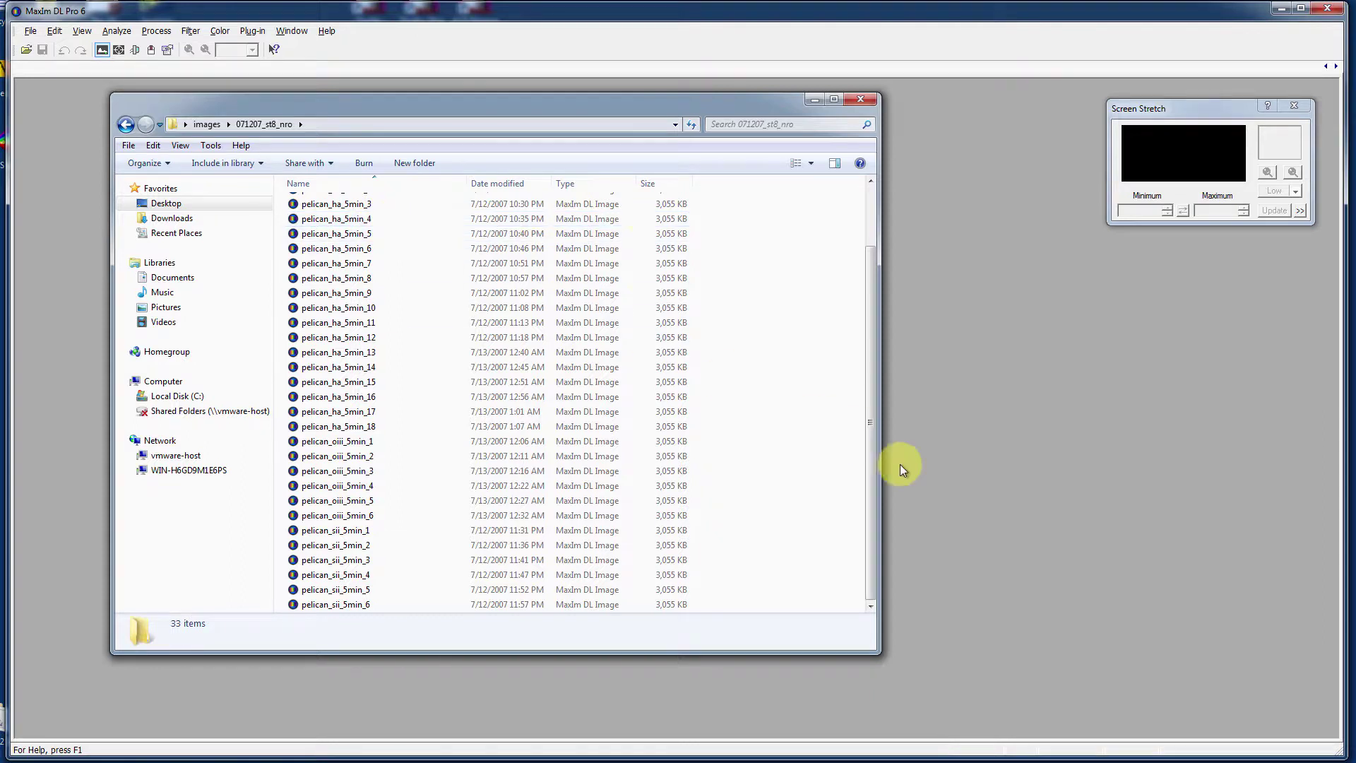
{"action": "key", "text": "alt+F4"}
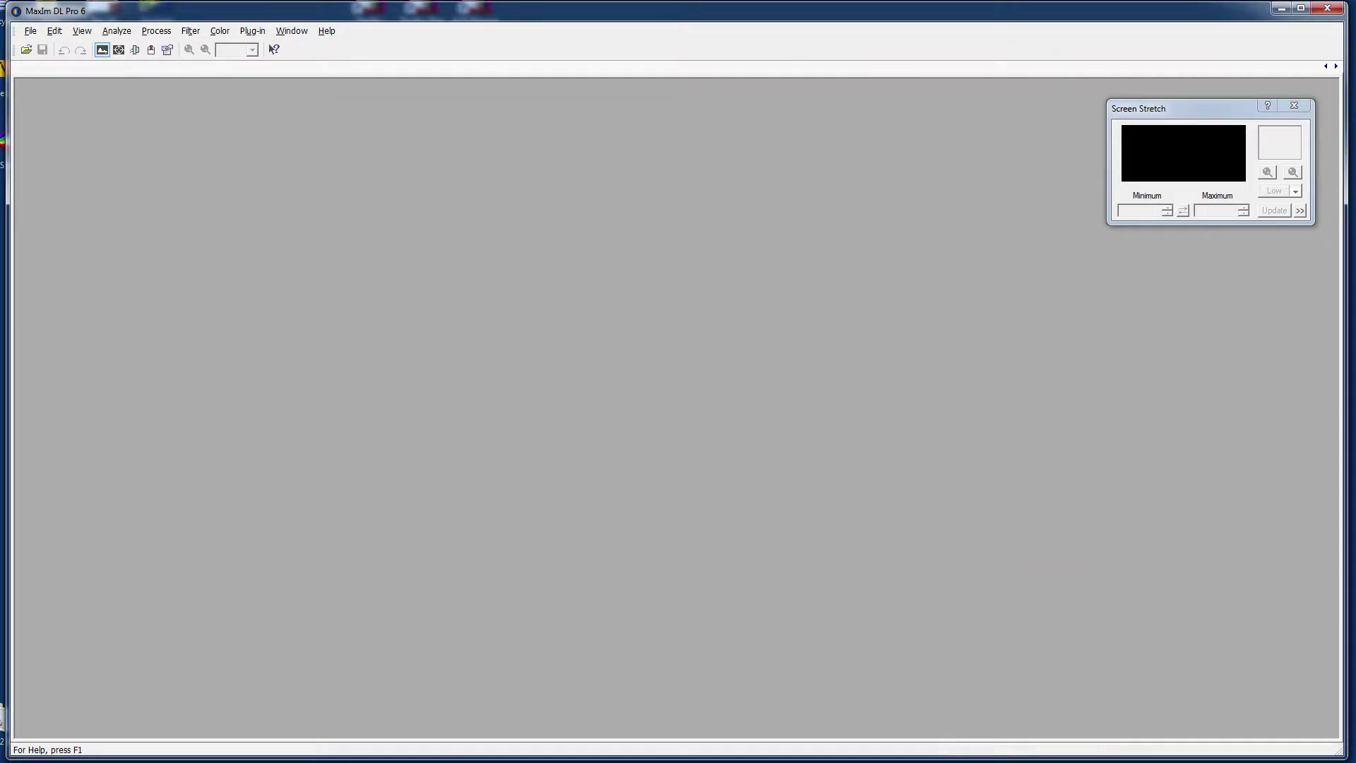
Step: Review the Ha, OIII and SII flat groups in Set Calibration and accept the calibration setup
{"action": "left_click", "coordinate": [158, 31]}
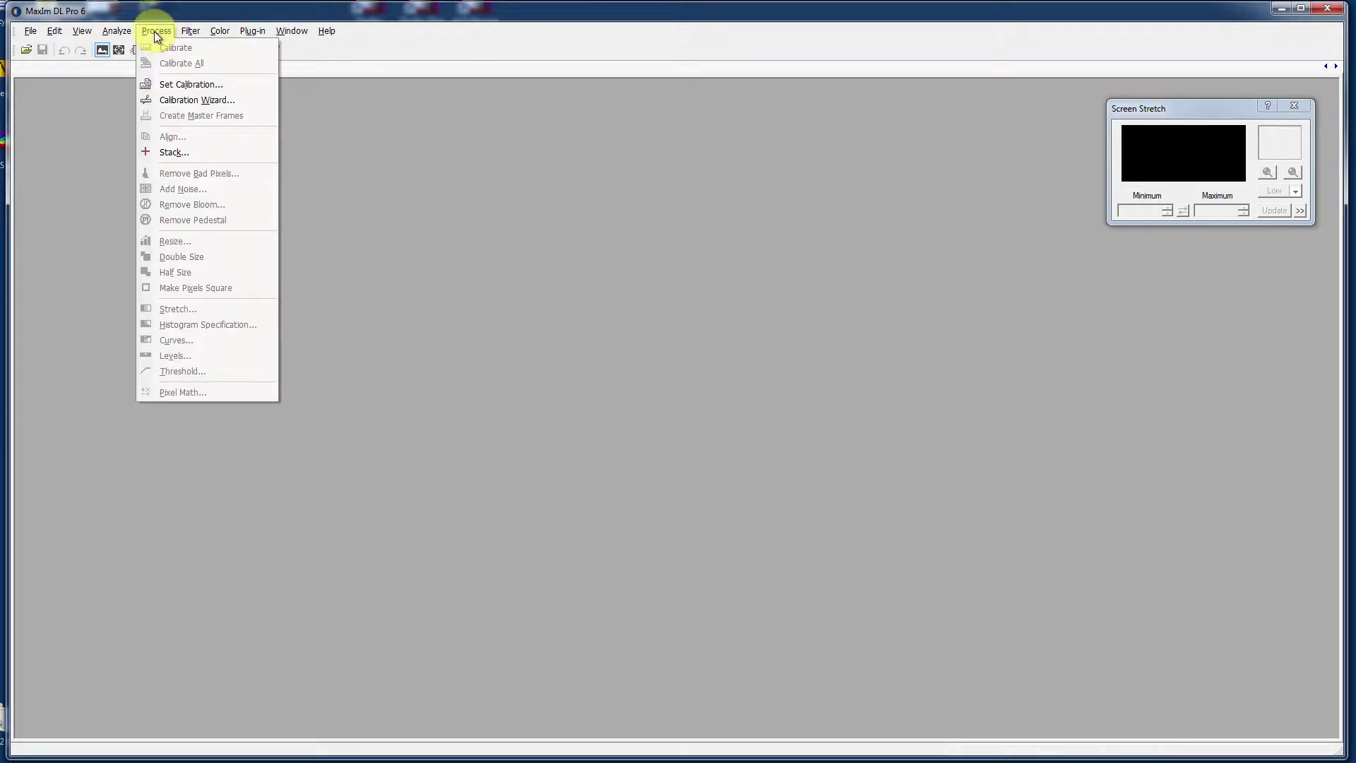
{"action": "left_click", "coordinate": [210, 84]}
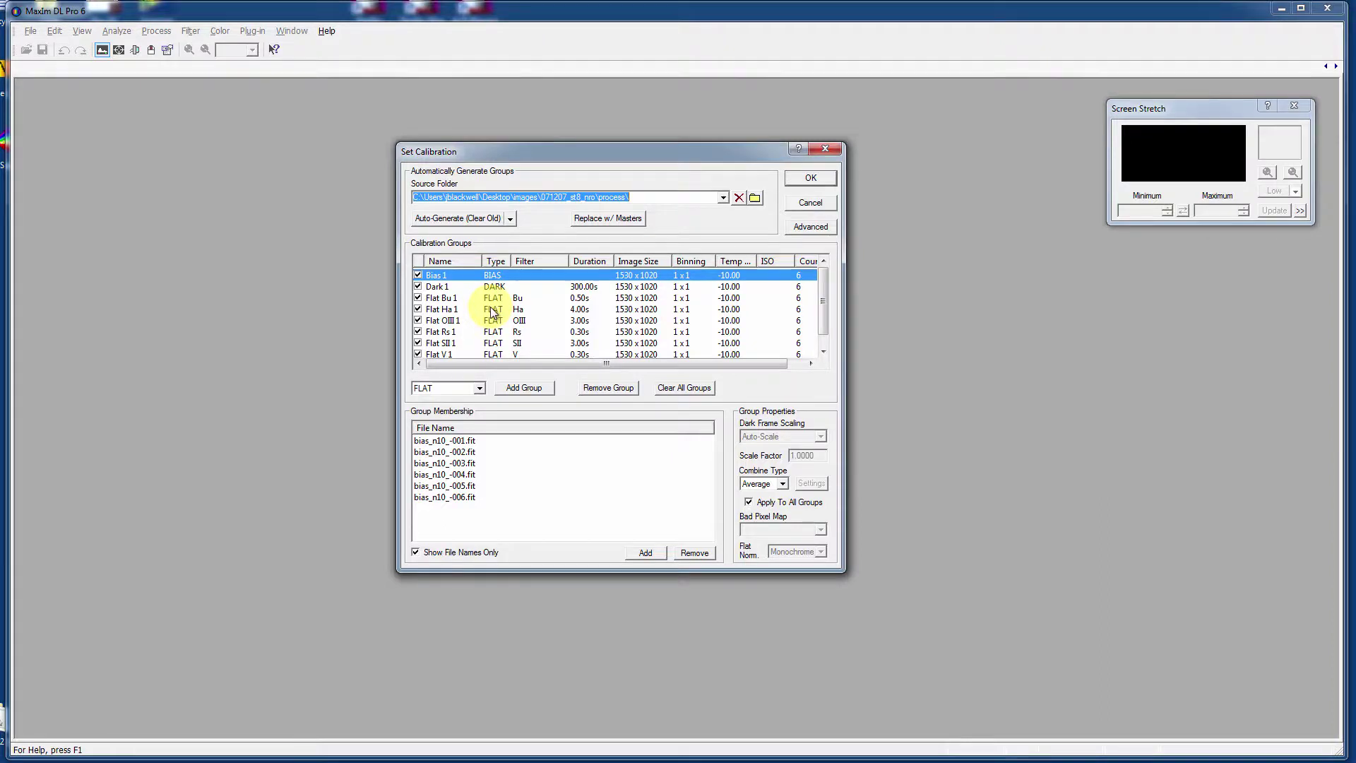
{"action": "left_click", "coordinate": [490, 310]}
{"action": "left_click", "coordinate": [487, 321]}
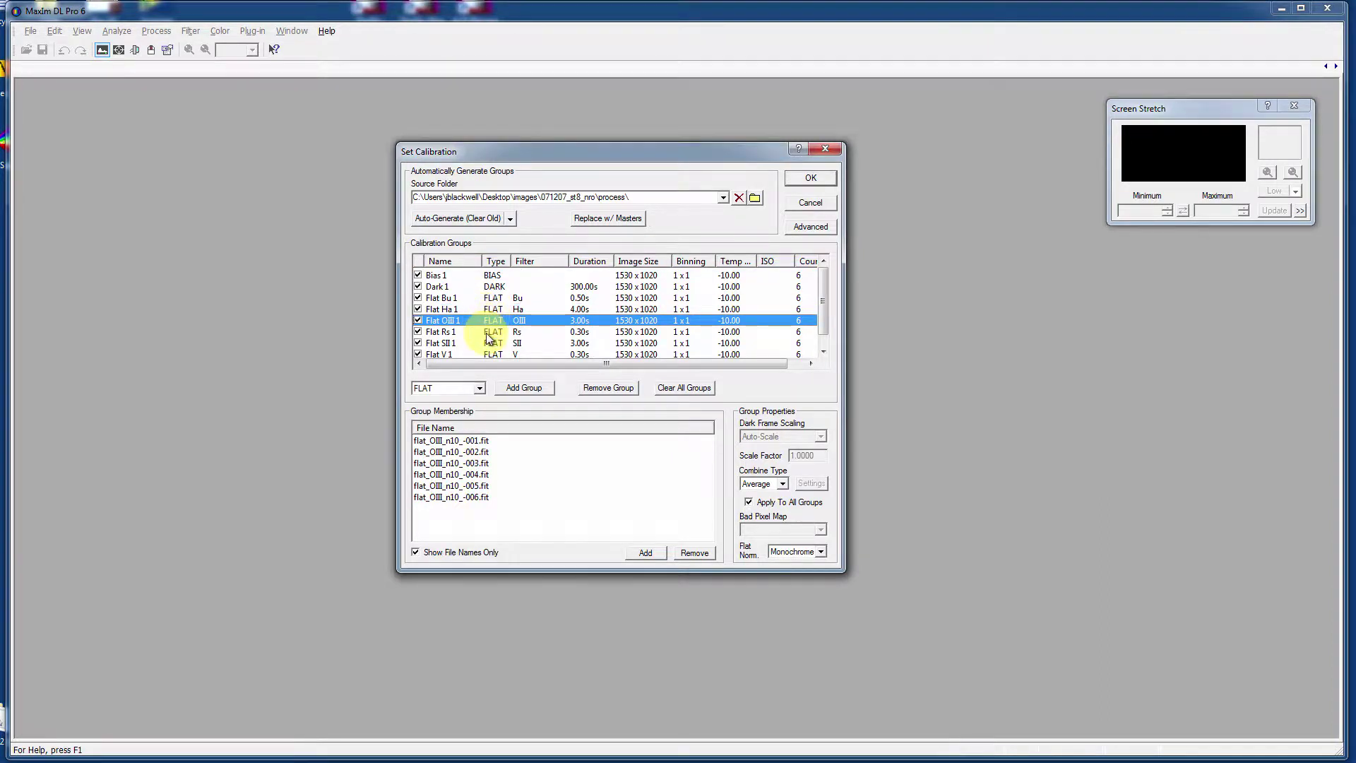
{"action": "left_click", "coordinate": [487, 344]}
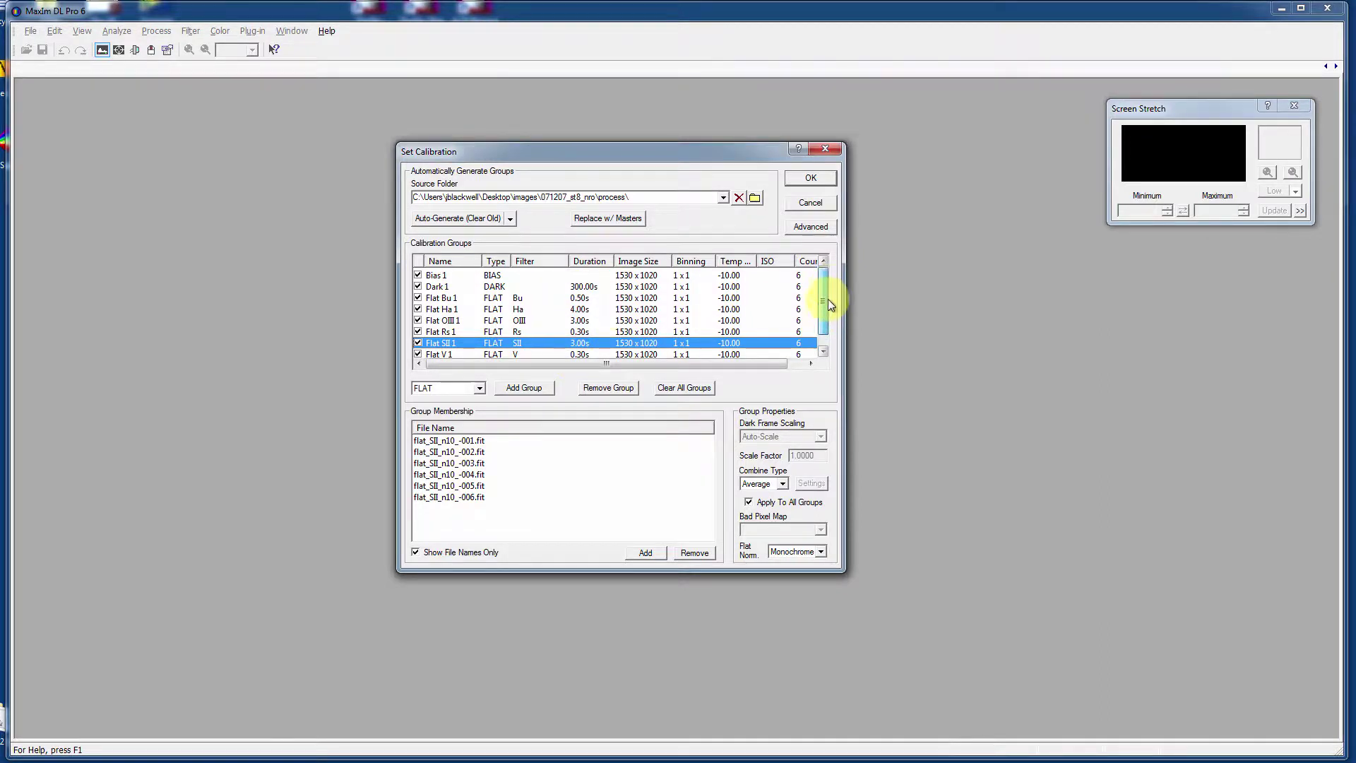
{"action": "left_click", "coordinate": [827, 181]}
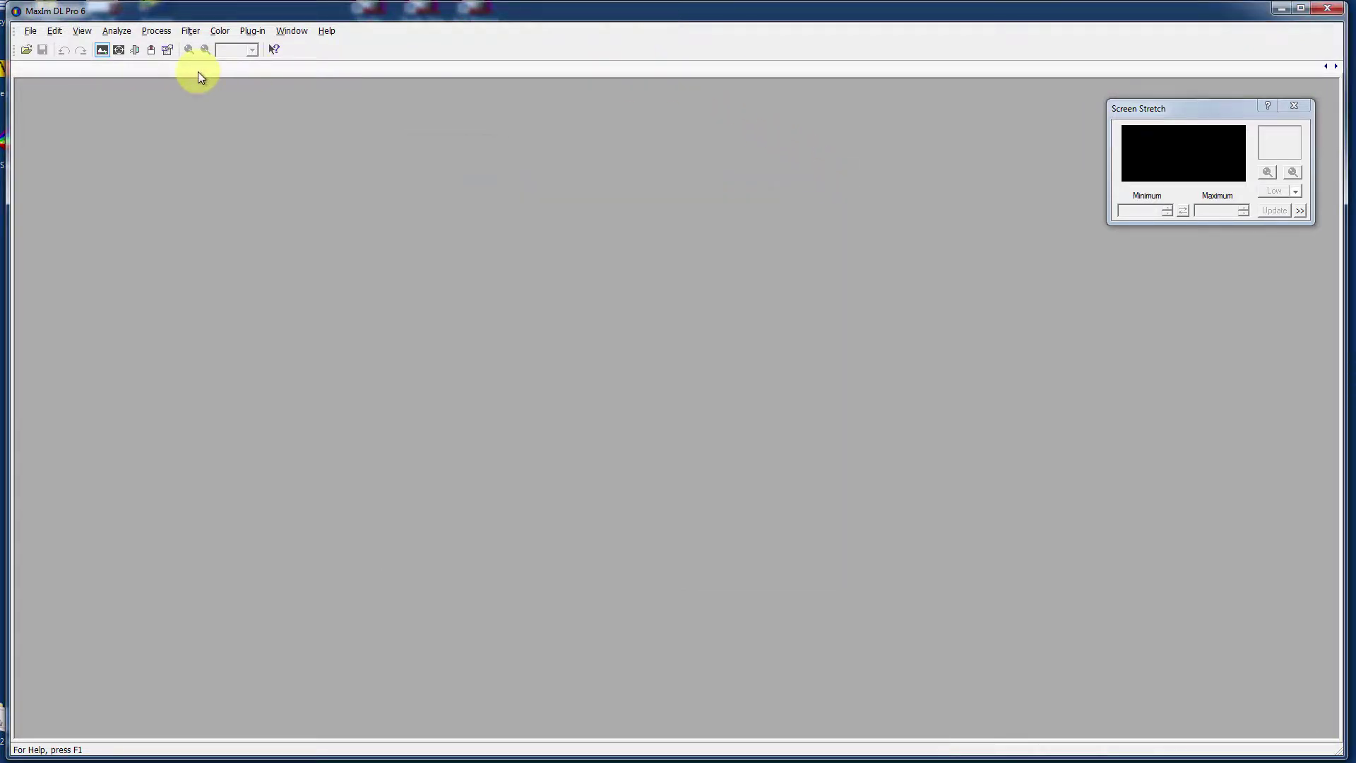
Step: Start the Stack process with Auto Calibrate enabled and turn off classification of added images by OBJECT
{"action": "left_click", "coordinate": [218, 33]}
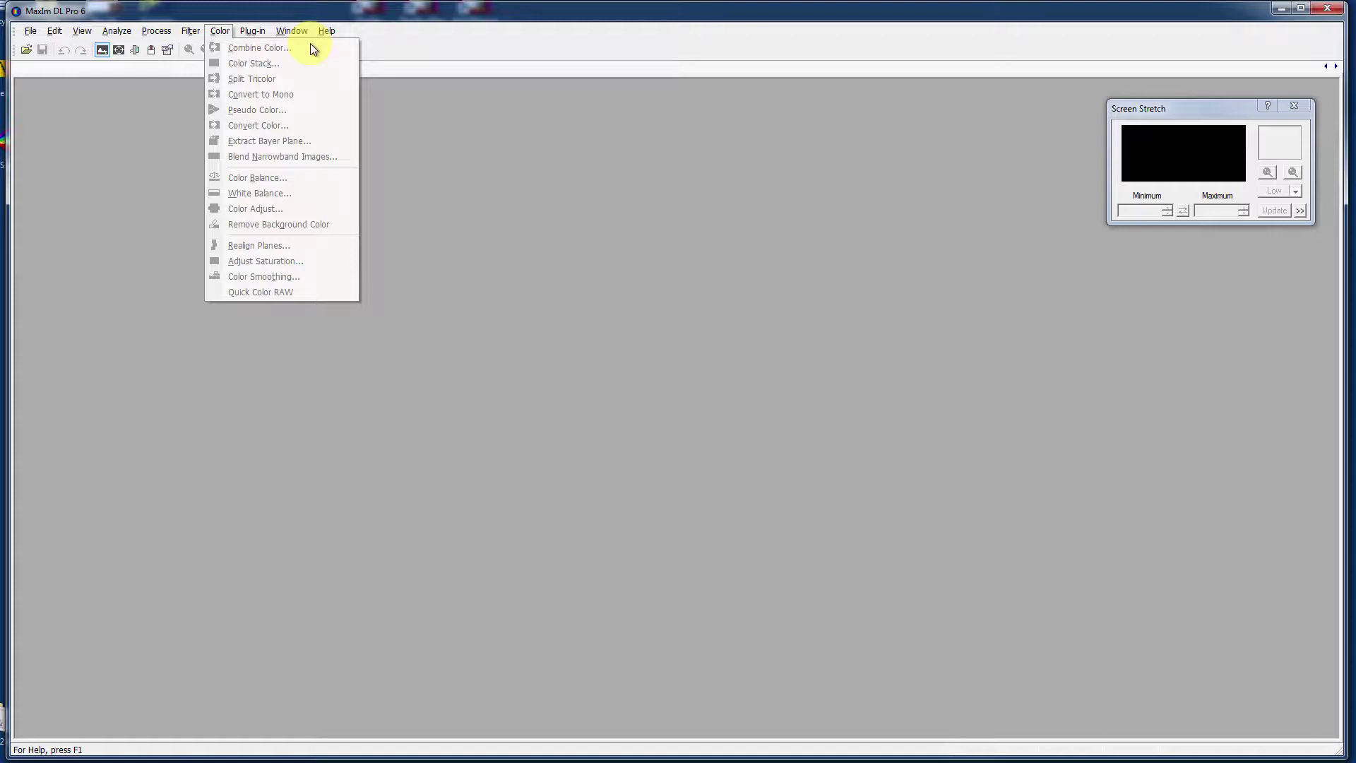
{"action": "mouse_move", "coordinate": [154, 27]}
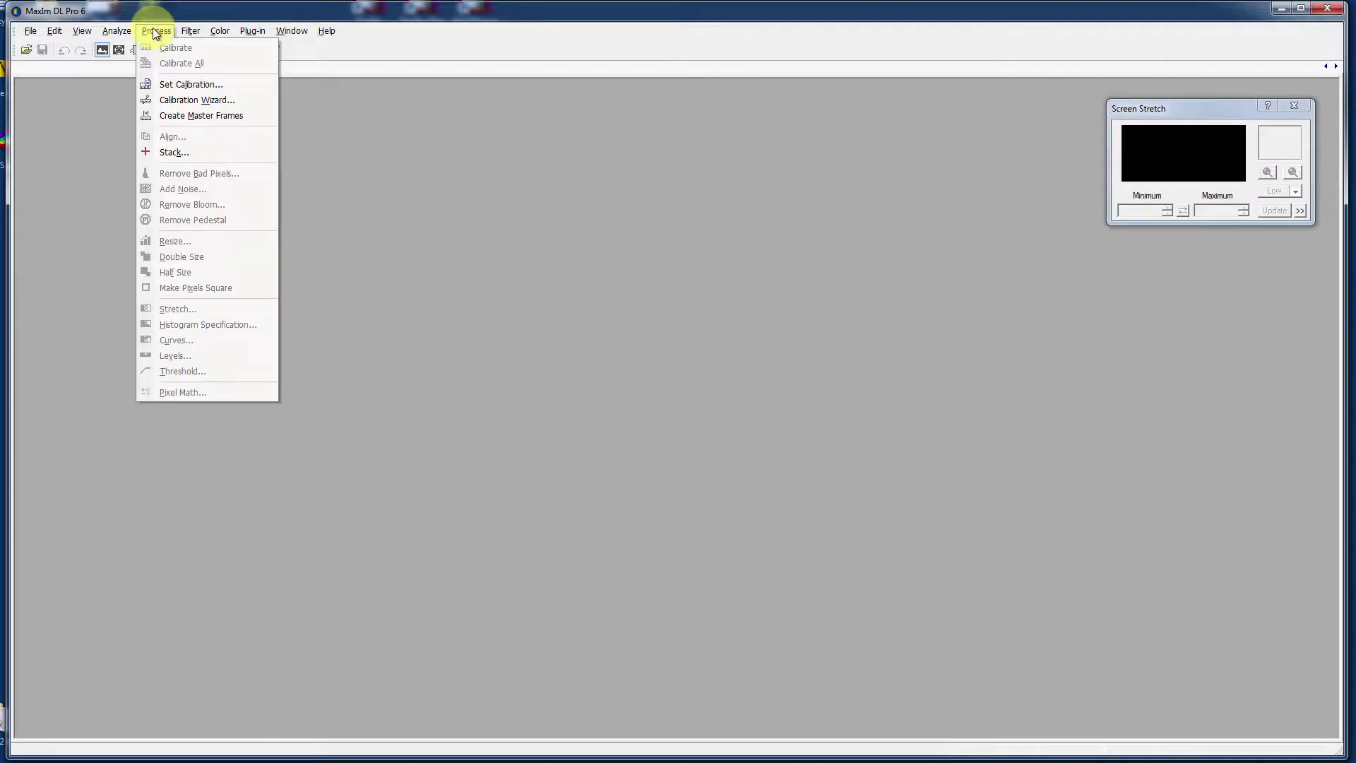
{"action": "left_click", "coordinate": [184, 152]}
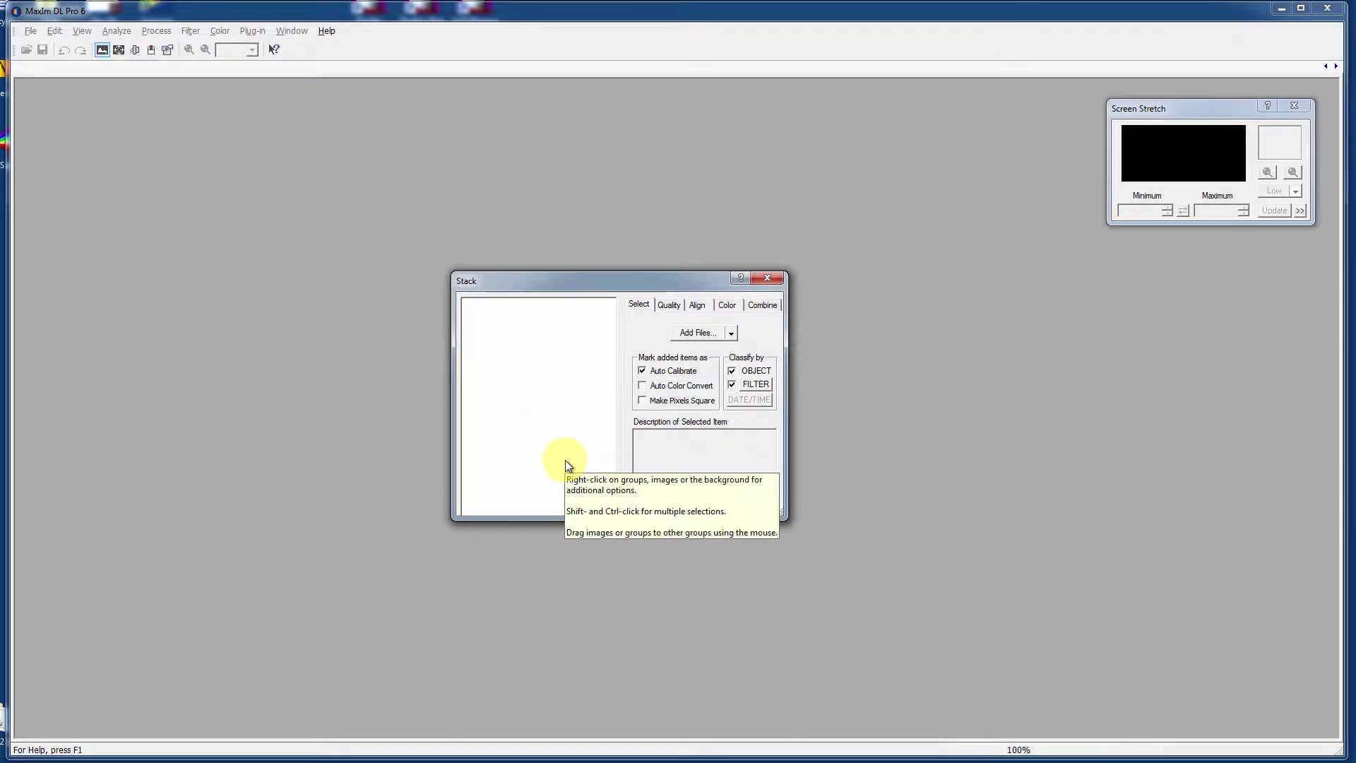
{"action": "left_click", "coordinate": [642, 370]}
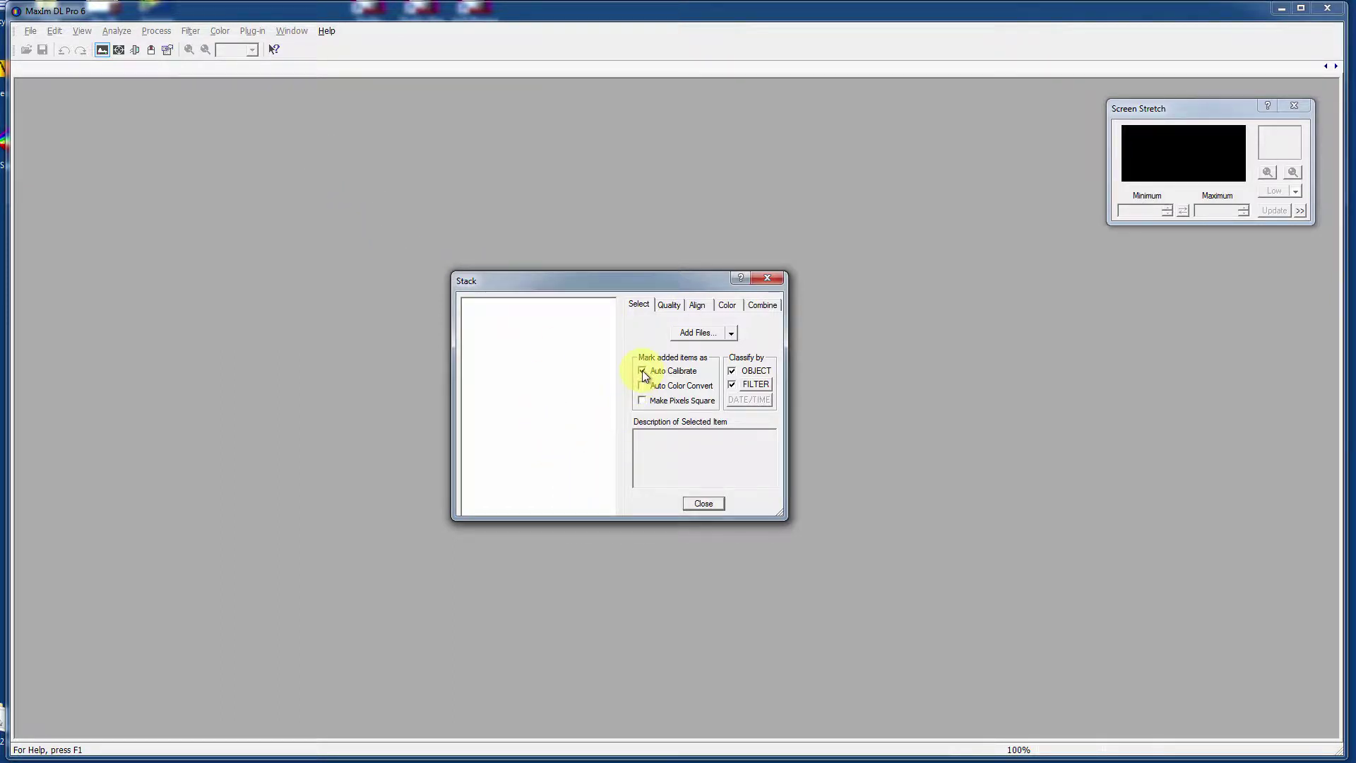
{"action": "left_click", "coordinate": [732, 370]}
Step: In the FILTER classification's channel list, assign the filter name Ha to the Red channel
{"action": "left_click", "coordinate": [753, 385]}
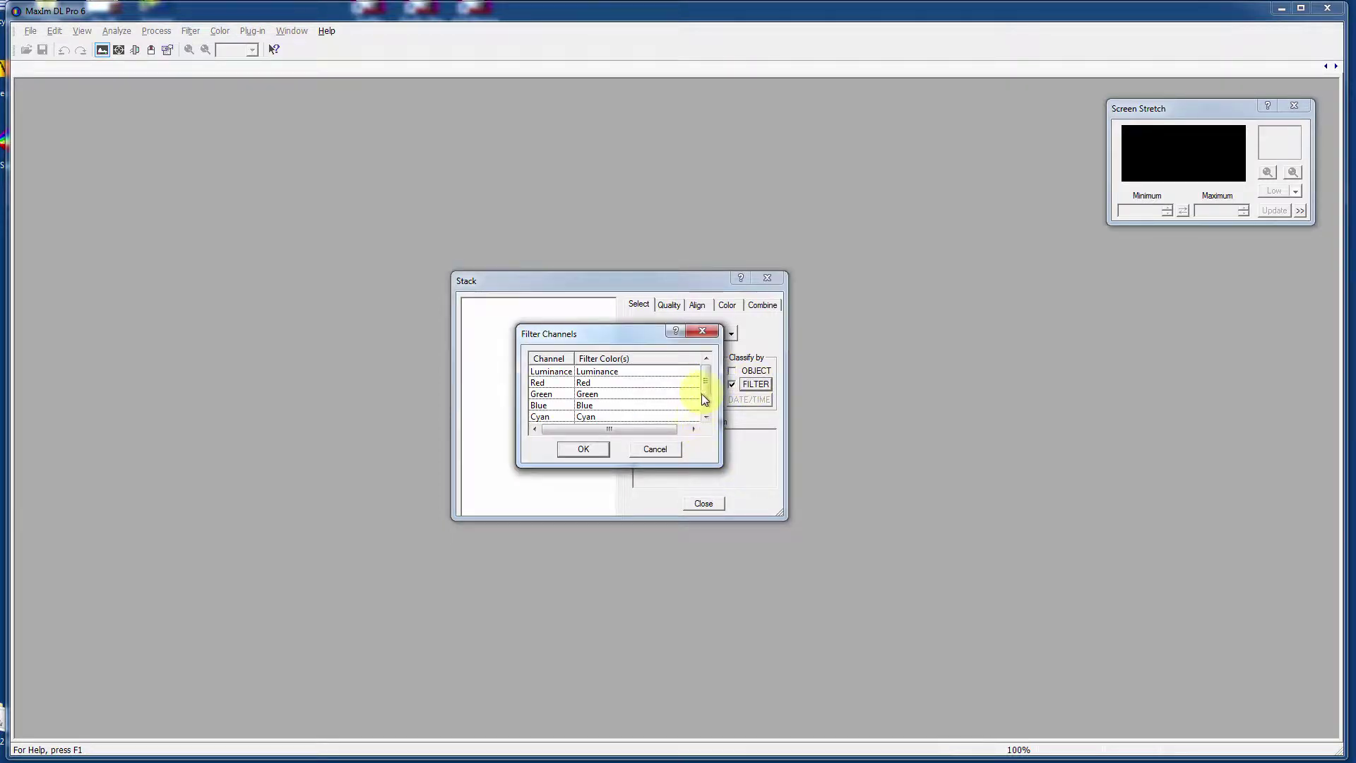
{"action": "mouse_move", "coordinate": [705, 384]}
{"action": "left_mouse_down"}
{"action": "mouse_move", "coordinate": [707, 408]}
{"action": "mouse_move", "coordinate": [709, 380]}
{"action": "left_mouse_up"}
{"action": "left_click", "coordinate": [590, 384]}
{"action": "type", "text": "Ha"}
{"action": "key", "text": "Return"}
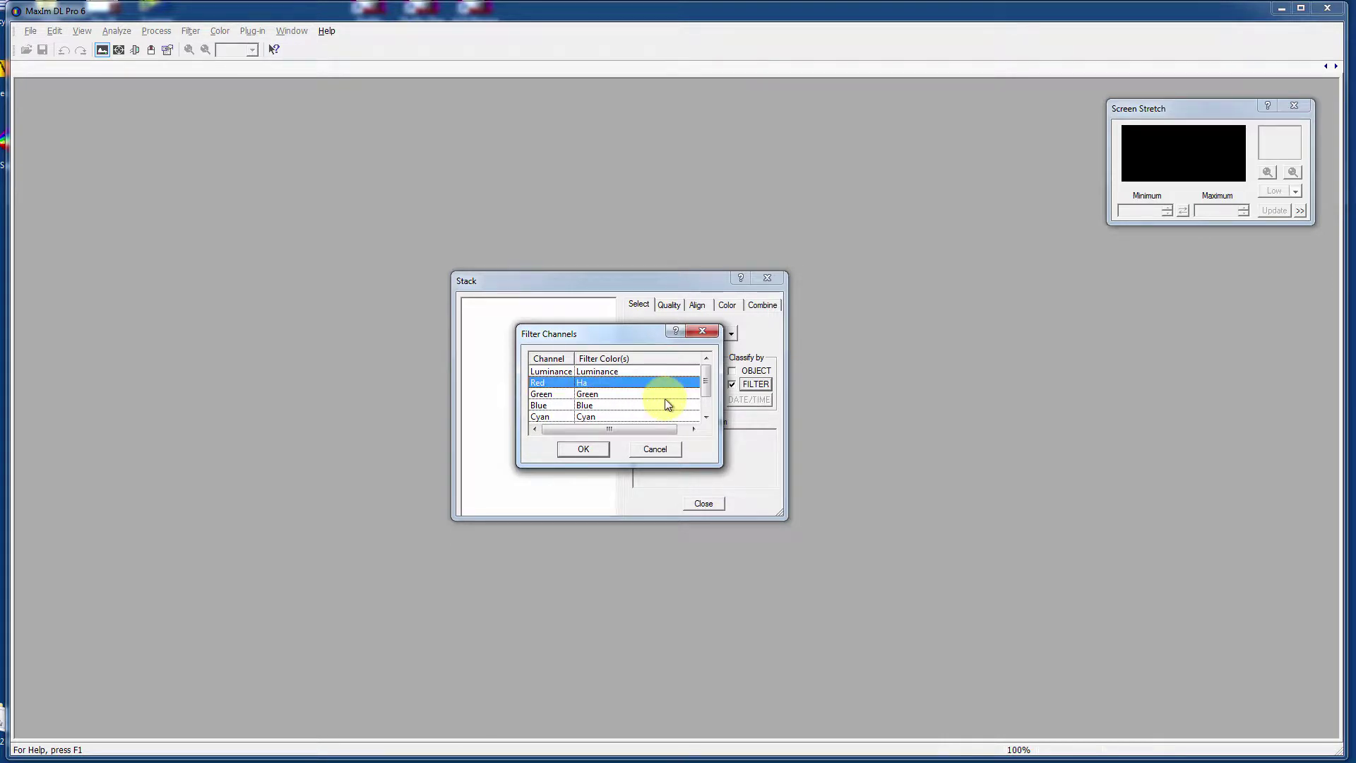
Step: Assign the filter name OIII to the Green channel and SII to the Blue channel
{"action": "left_click", "coordinate": [592, 397]}
{"action": "left_click", "coordinate": [592, 397]}
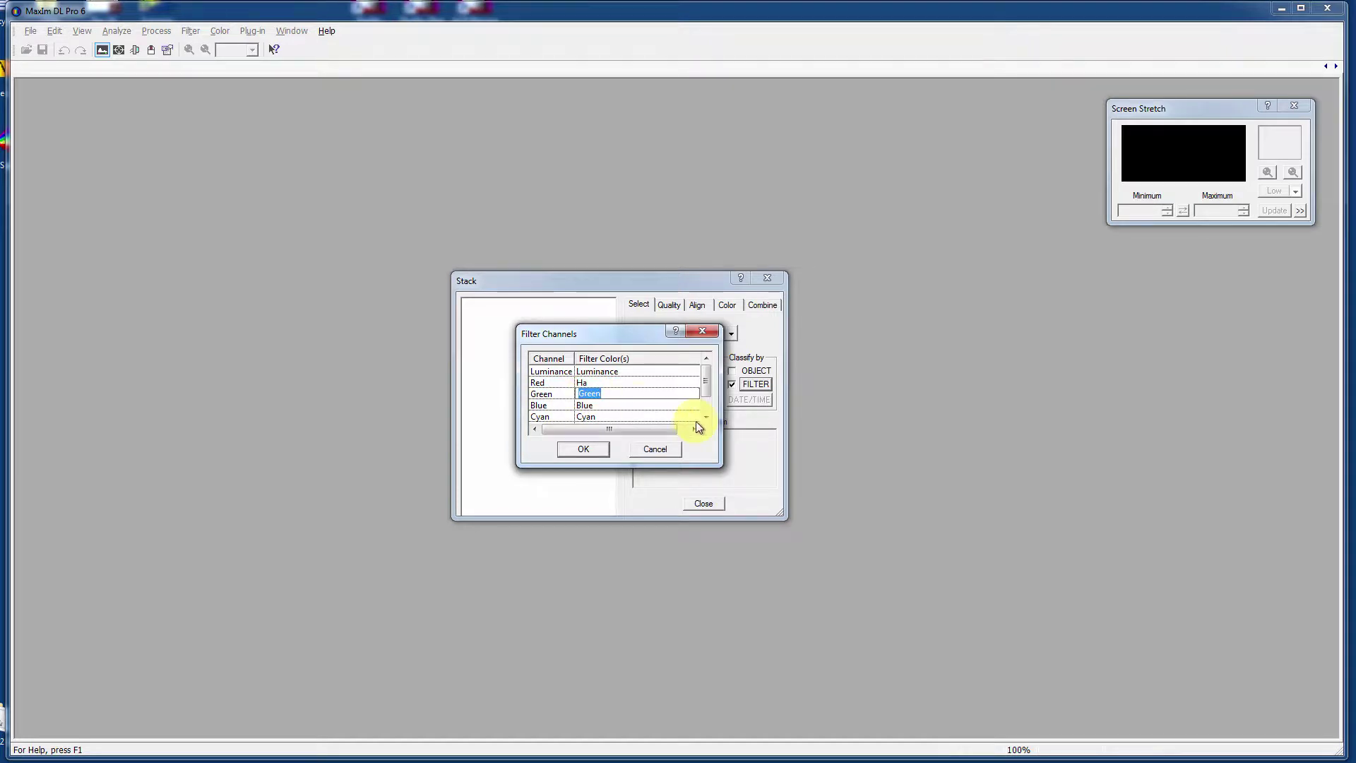
{"action": "type", "text": "OIII"}
{"action": "key", "text": "Return"}
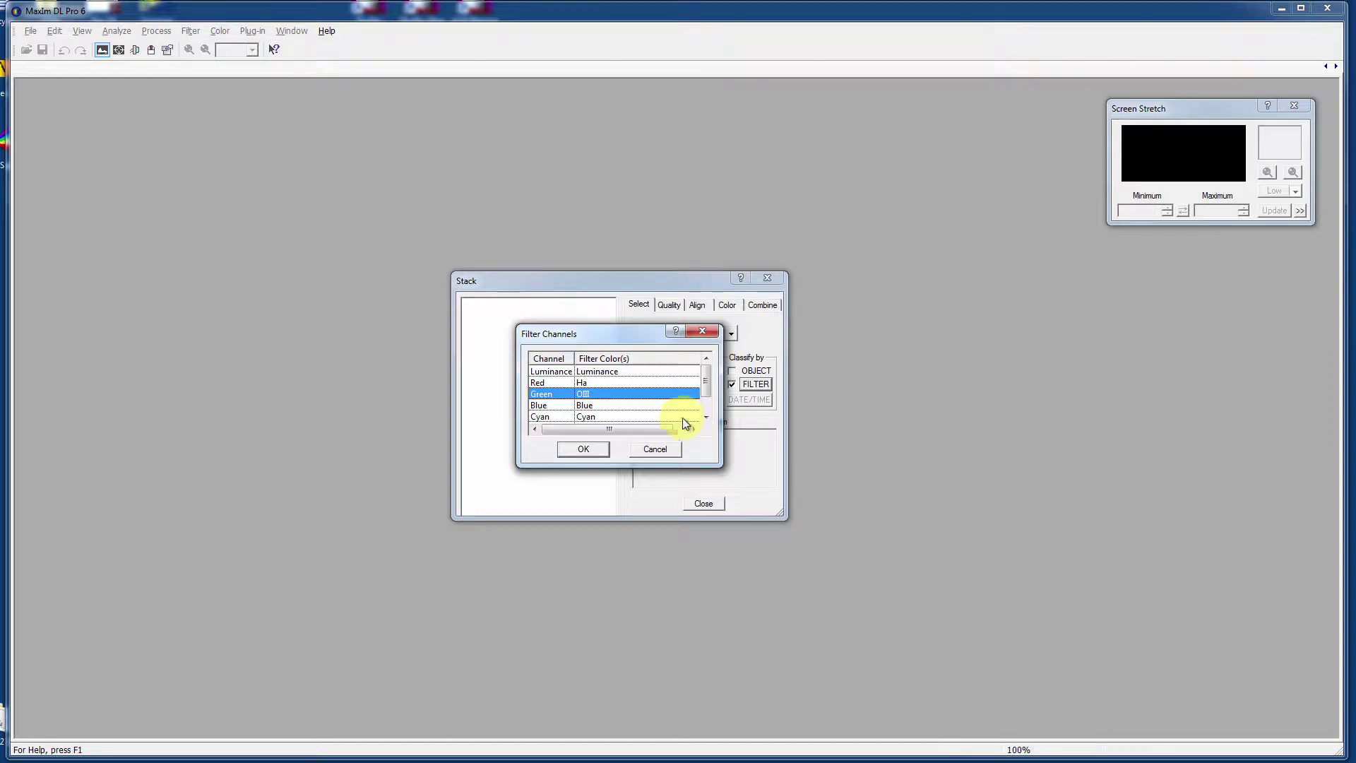
{"action": "left_click", "coordinate": [585, 408]}
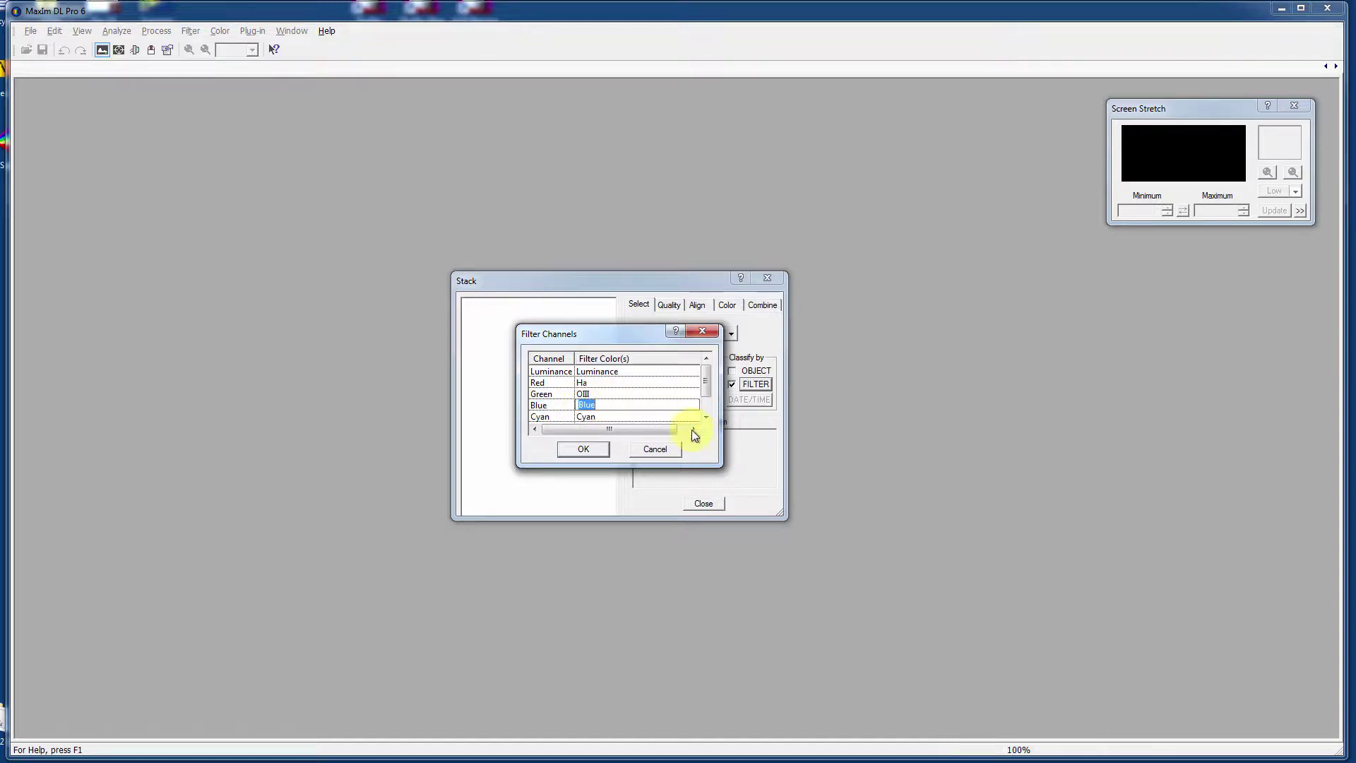
{"action": "type", "text": "SII"}
{"action": "key", "text": "Return"}
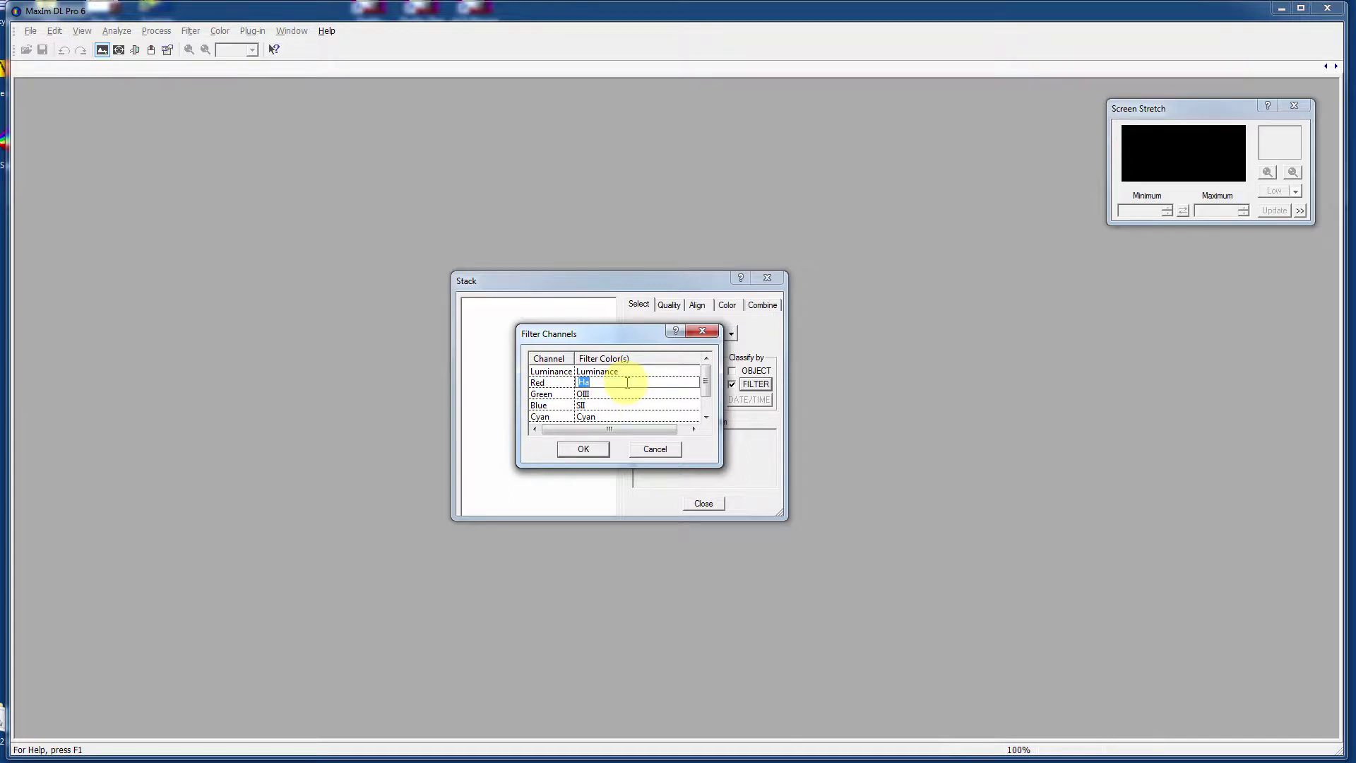
Step: Try "REd from the cat next door." as the Red channel's filter name, and restore it to Ha
{"action": "type", "text": "REd from the cat next door."}
{"action": "key", "text": "BackSpace"}
{"action": "key", "text": "BackSpace"}
{"action": "key", "text": "BackSpace"}
{"action": "key", "text": "BackSpace"}
{"action": "key", "text": "BackSpace"}
{"action": "key", "text": "BackSpace"}
{"action": "key", "text": "BackSpace"}
{"action": "key", "text": "BackSpace"}
{"action": "key", "text": "BackSpace"}
{"action": "key", "text": "BackSpace"}
{"action": "key", "text": "BackSpace"}
{"action": "key", "text": "BackSpace"}
{"action": "key", "text": "BackSpace"}
{"action": "key", "text": "BackSpace"}
{"action": "key", "text": "BackSpace"}
{"action": "key", "text": "BackSpace"}
{"action": "key", "text": "BackSpace"}
{"action": "key", "text": "BackSpace"}
{"action": "key", "text": "BackSpace"}
{"action": "key", "text": "BackSpace"}
{"action": "type", "text": "Ha"}
{"action": "key", "text": "Return"}
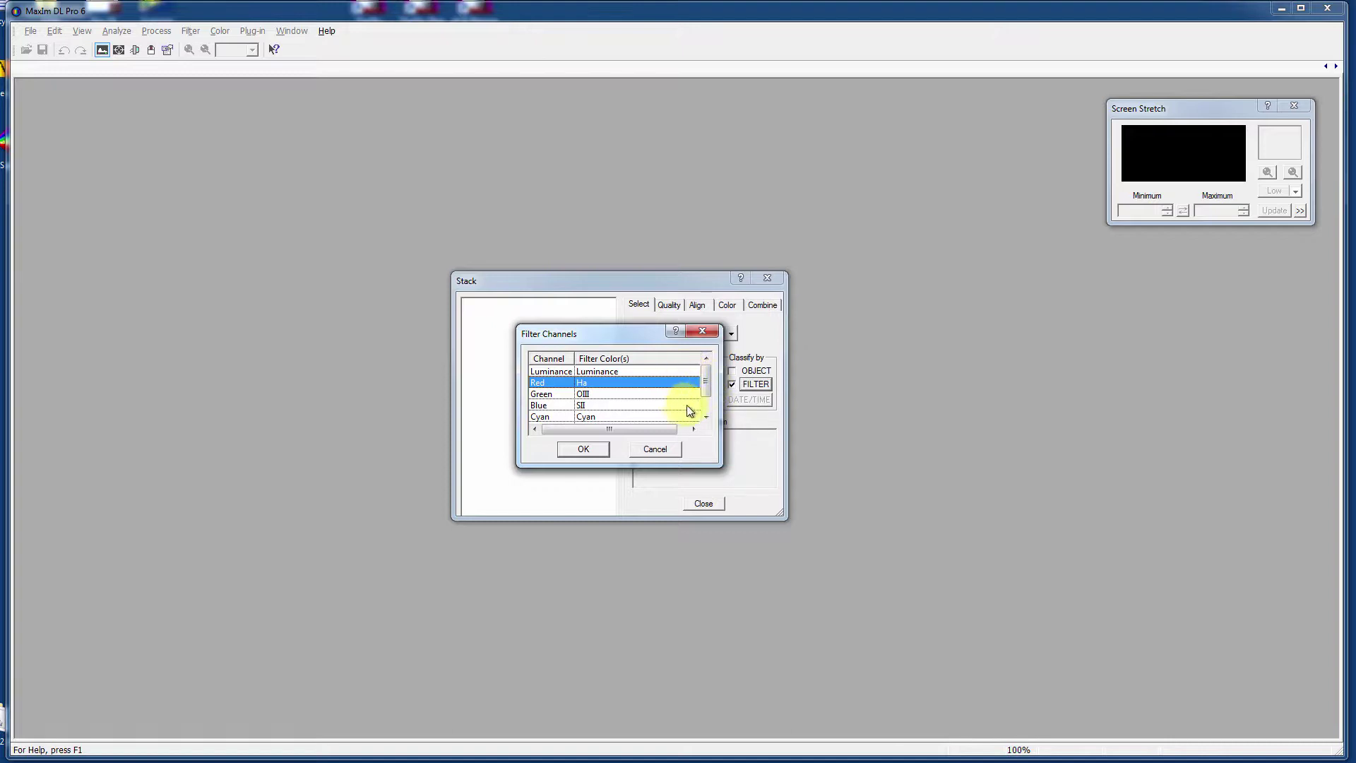
Step: Accept the filter channel assignments
{"action": "mouse_move", "coordinate": [707, 383]}
{"action": "left_mouse_down"}
{"action": "mouse_move", "coordinate": [707, 407]}
{"action": "mouse_move", "coordinate": [707, 377]}
{"action": "left_mouse_up"}
{"action": "left_click", "coordinate": [580, 449]}
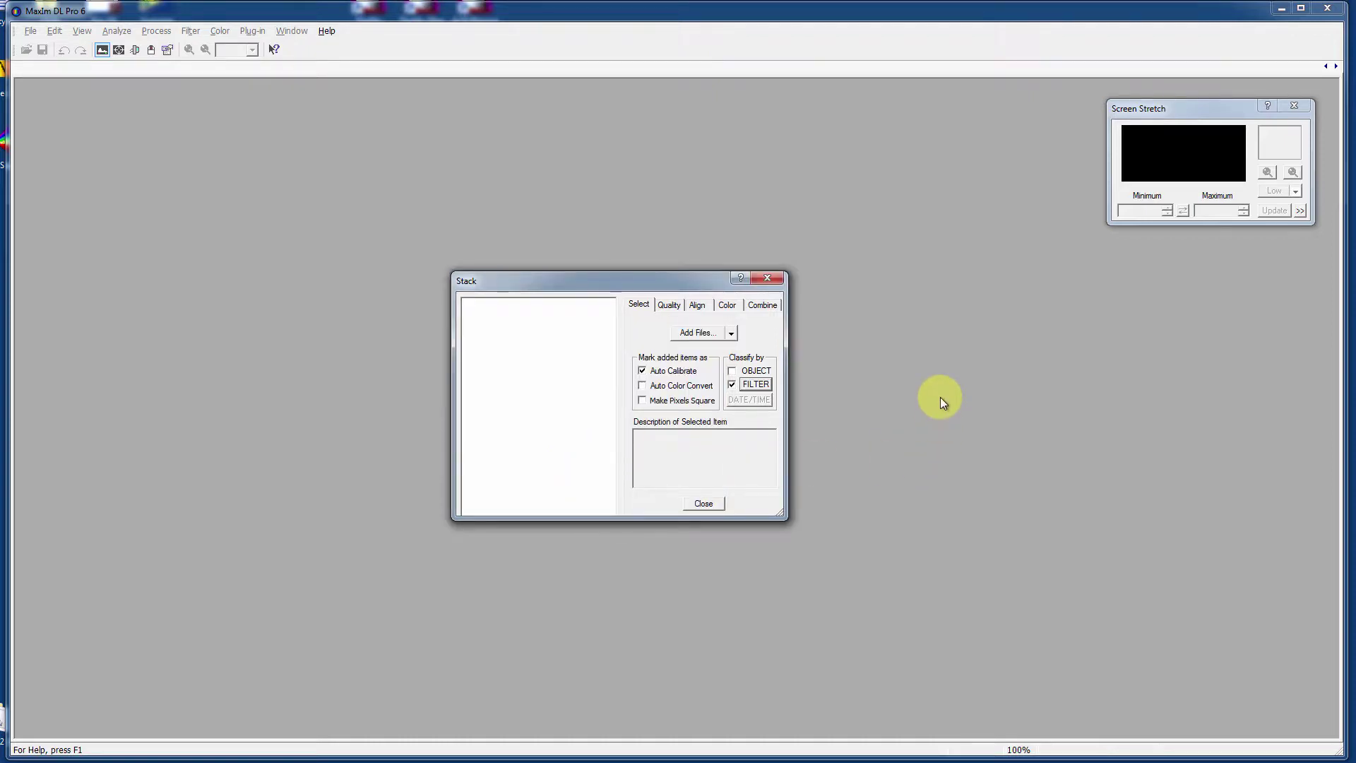
Step: Add the files from pelican_ha_5min_13 through pelican_sii_5min_6, including all OIII frames, to the stack
{"action": "left_click", "coordinate": [692, 334]}
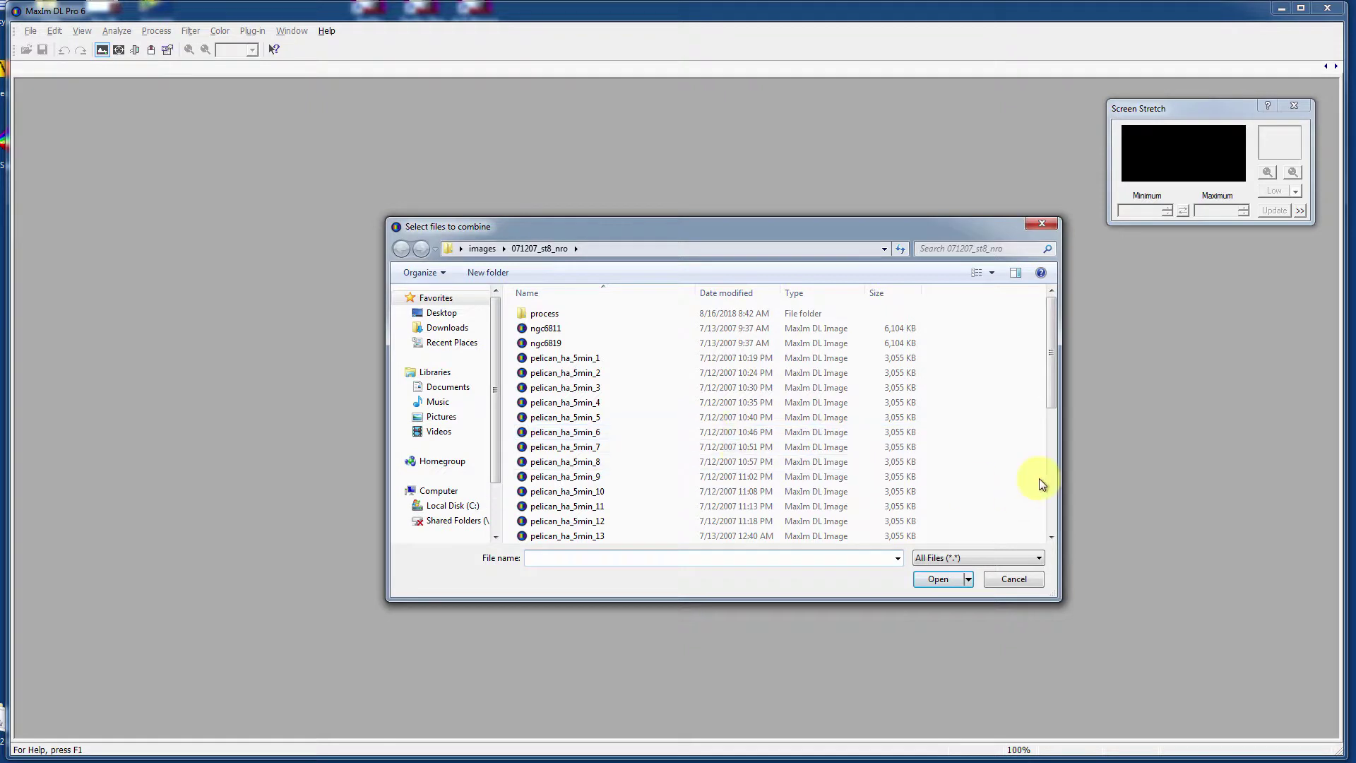
{"action": "left_click_drag", "start_coordinate": [1051, 384], "coordinate": [1033, 530]}
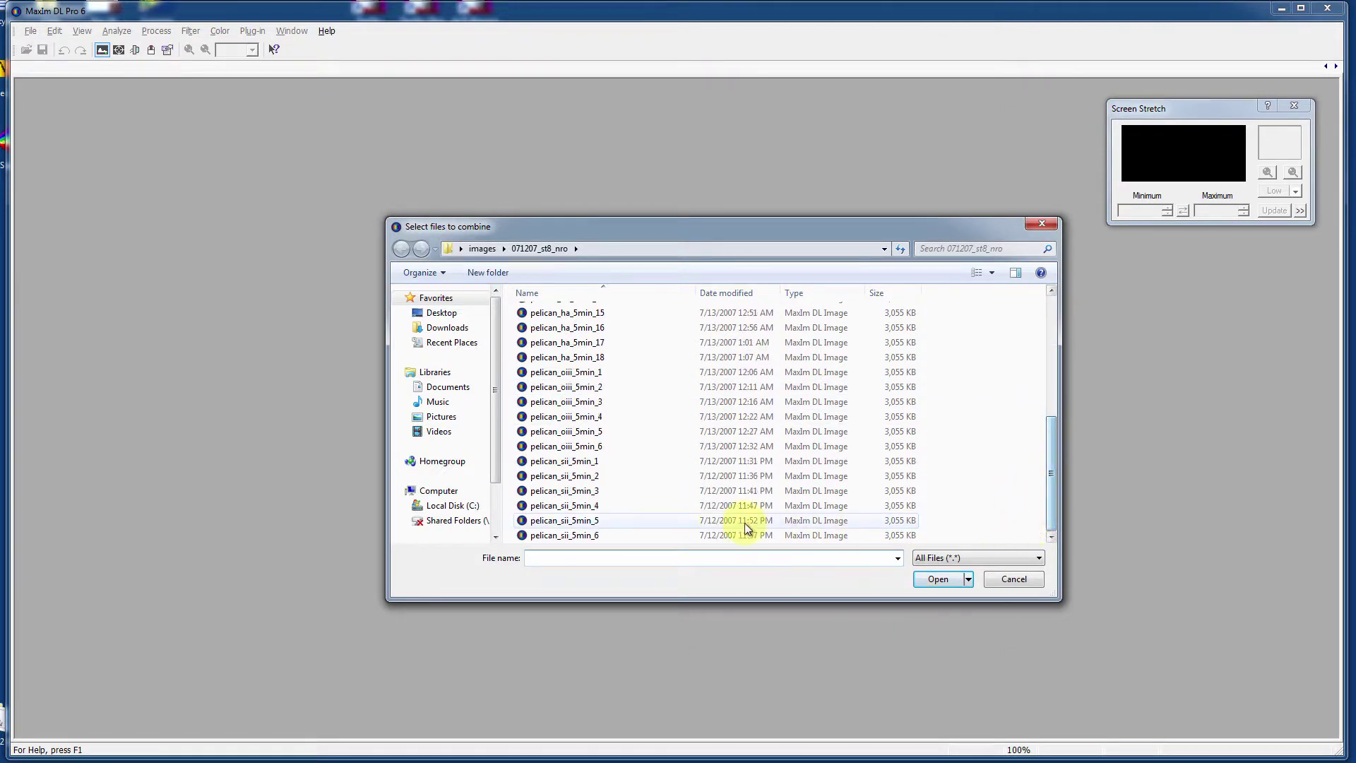
{"action": "left_click", "coordinate": [583, 536]}
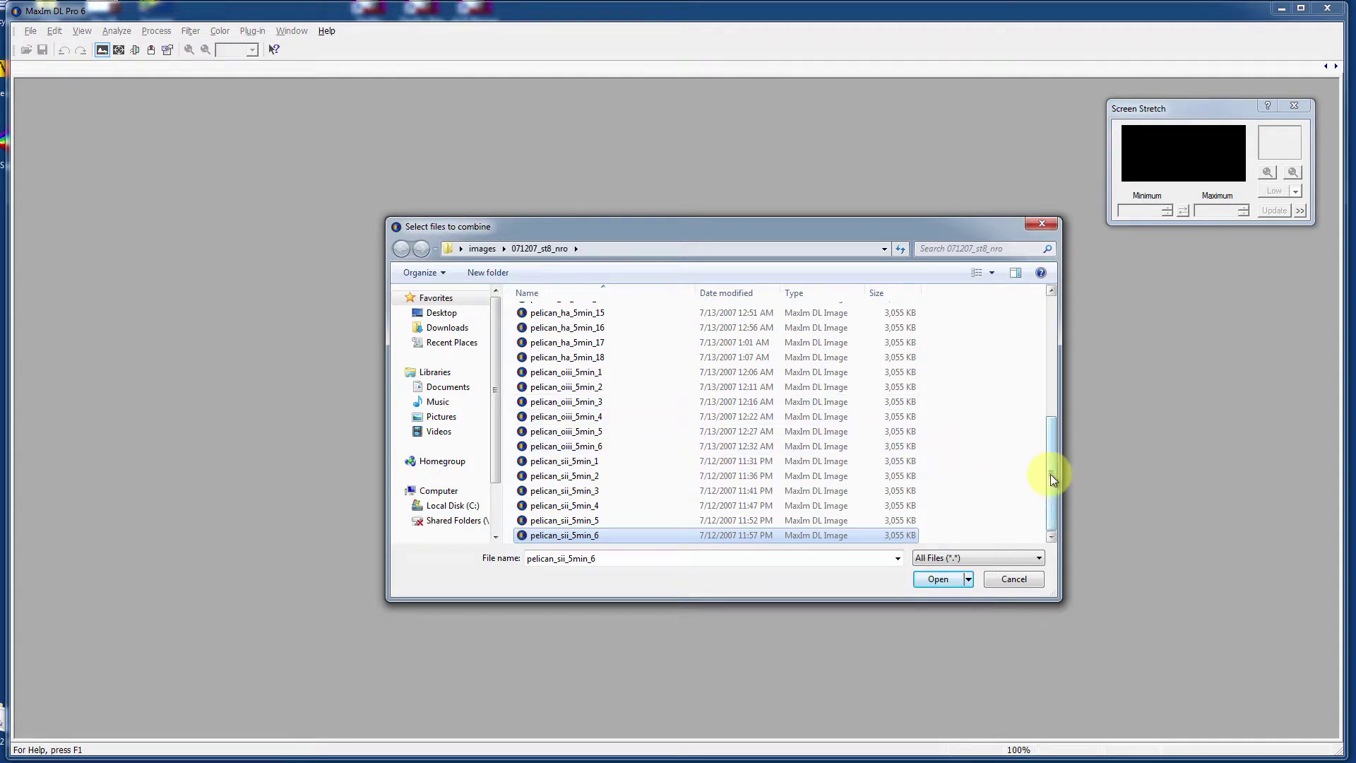
{"action": "left_click_drag", "start_coordinate": [1051, 472], "coordinate": [1061, 426]}
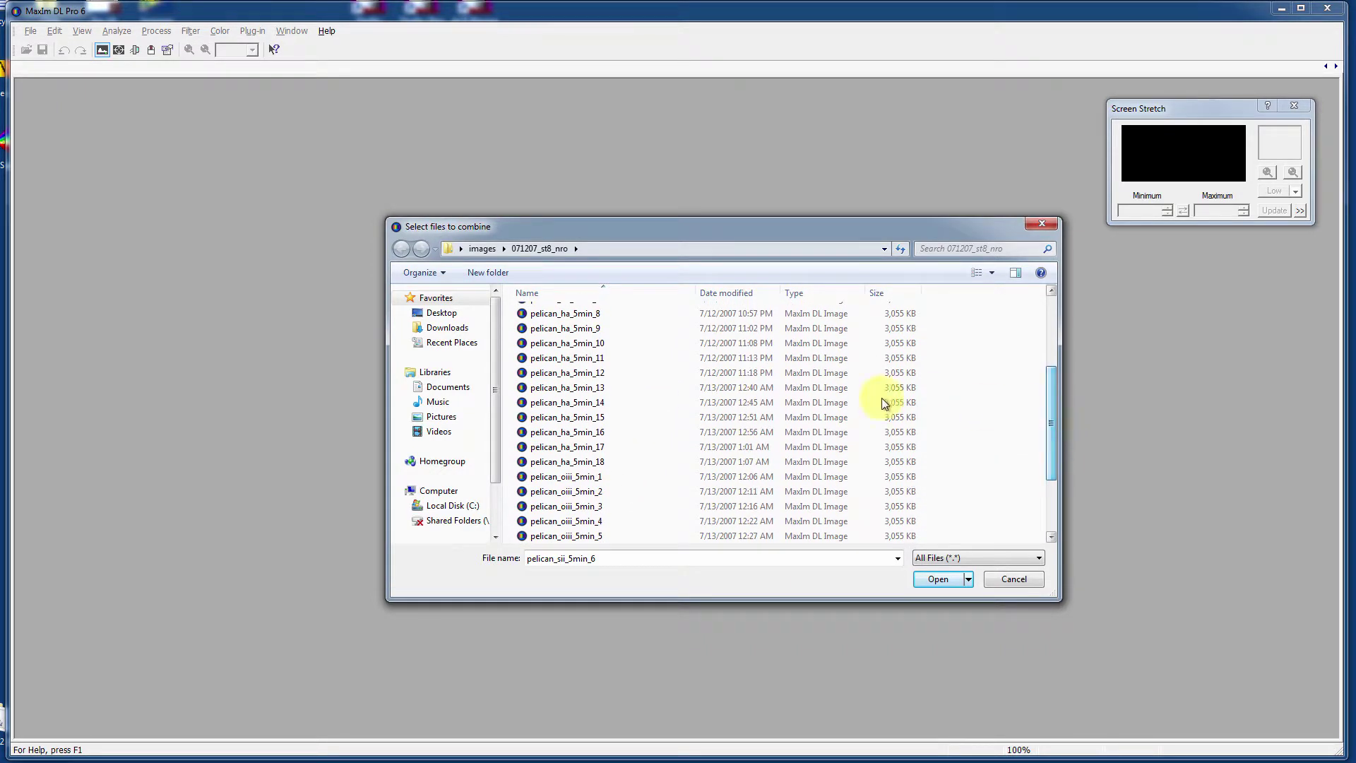
{"action": "left_click", "coordinate": [578, 390], "text": "shift"}
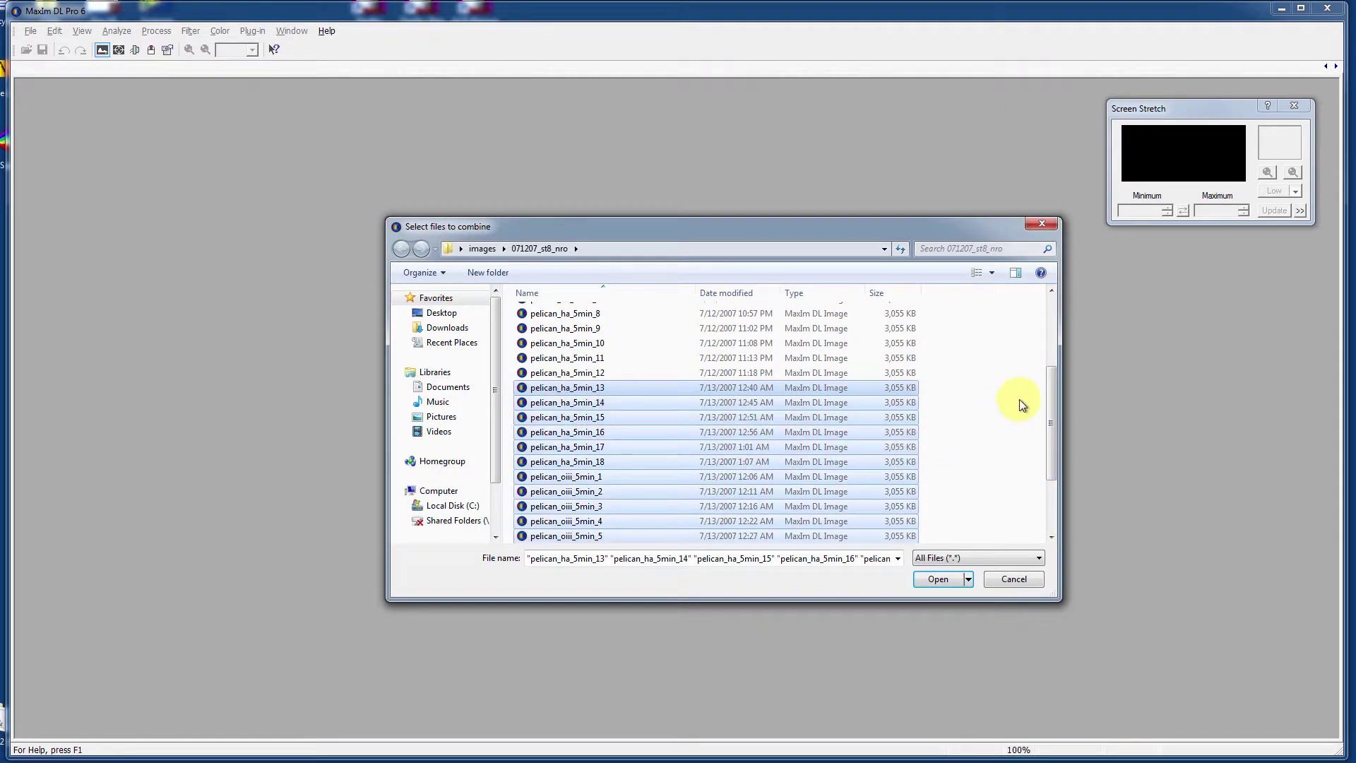
{"action": "left_click_drag", "start_coordinate": [1050, 382], "coordinate": [1038, 456]}
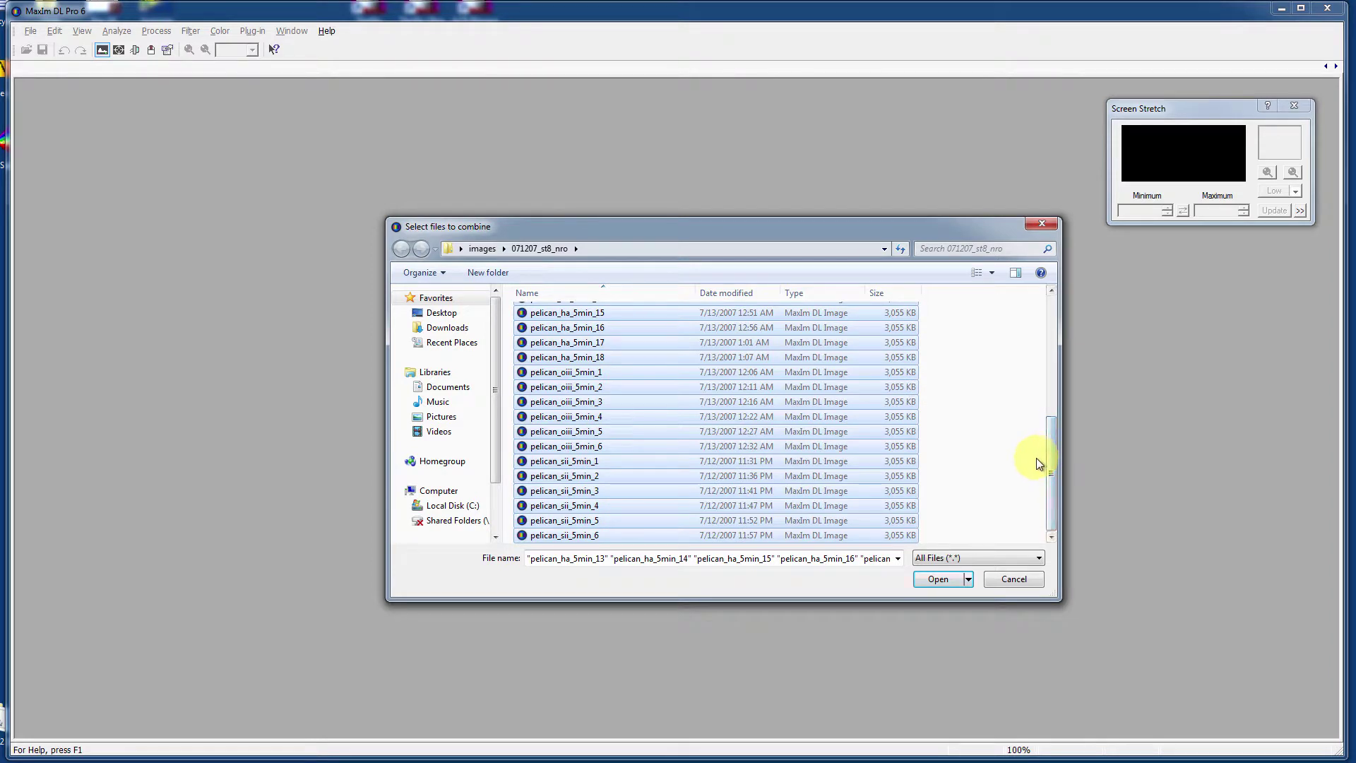
{"action": "left_click", "coordinate": [937, 579]}
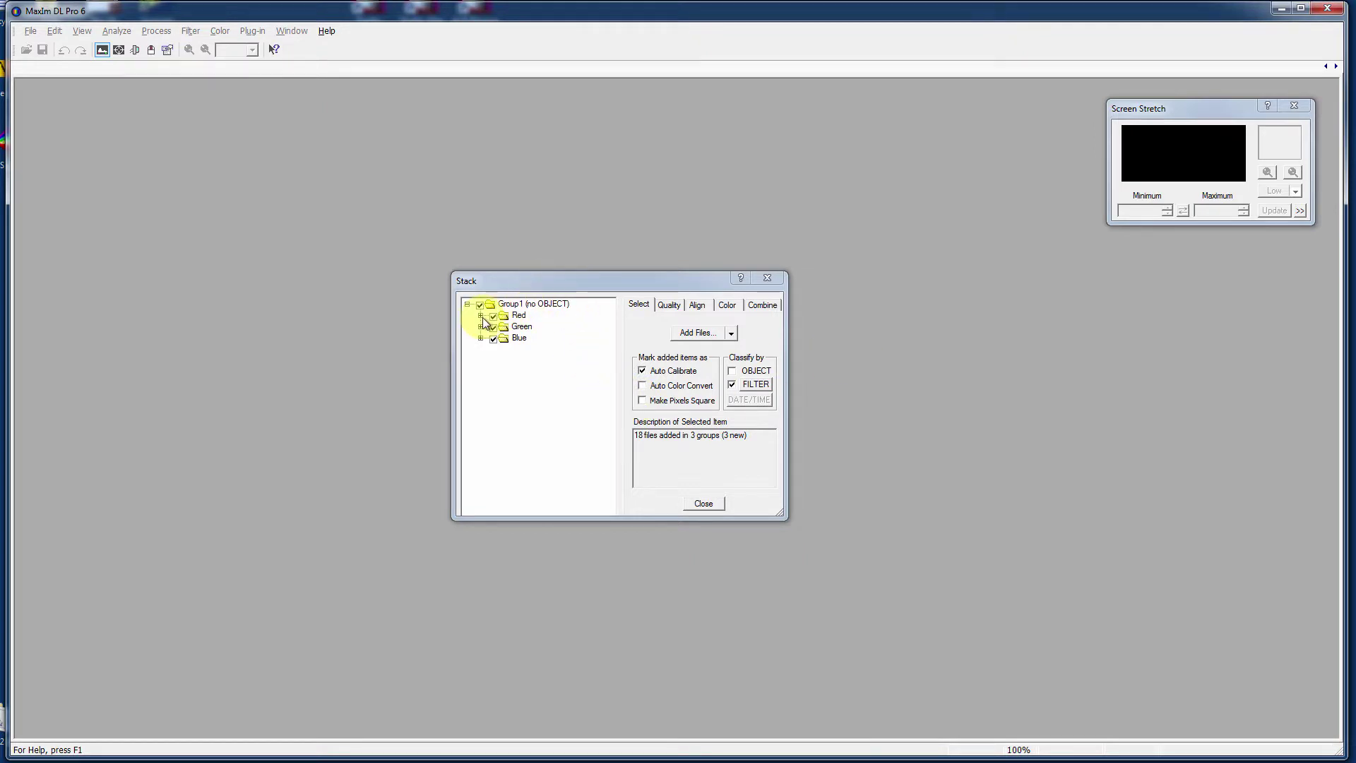
Step: Expand the Blue, Green and Red groups to check which pelican frames each contains
{"action": "left_click", "coordinate": [480, 338]}
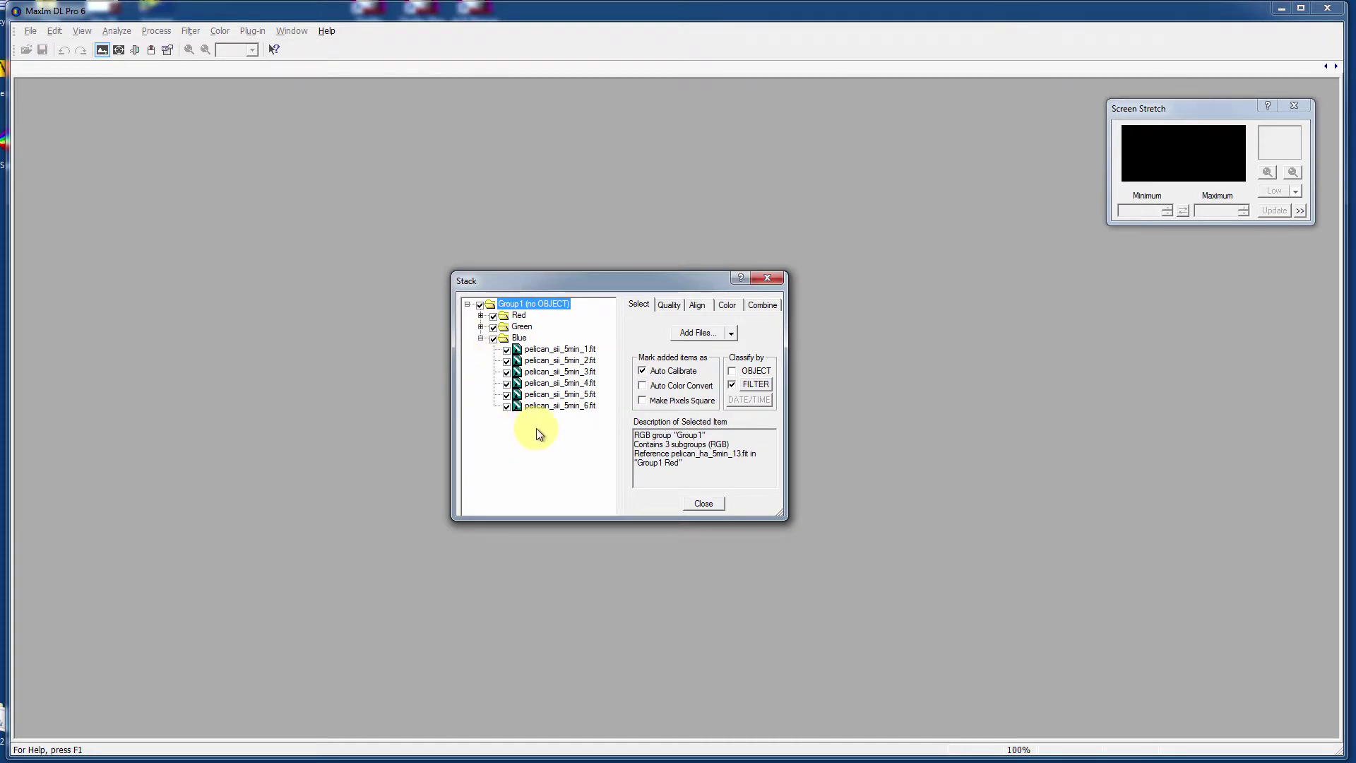
{"action": "left_click", "coordinate": [480, 327]}
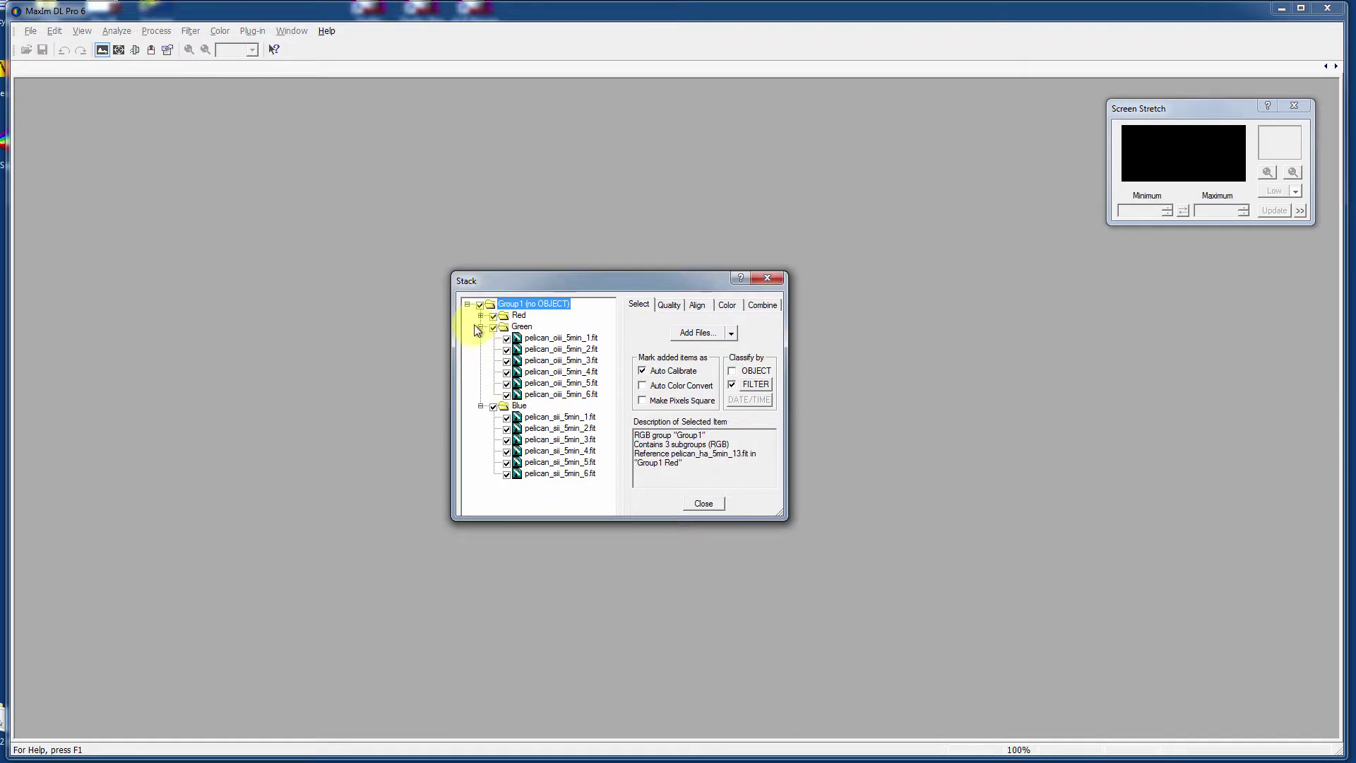
{"action": "left_click", "coordinate": [481, 316]}
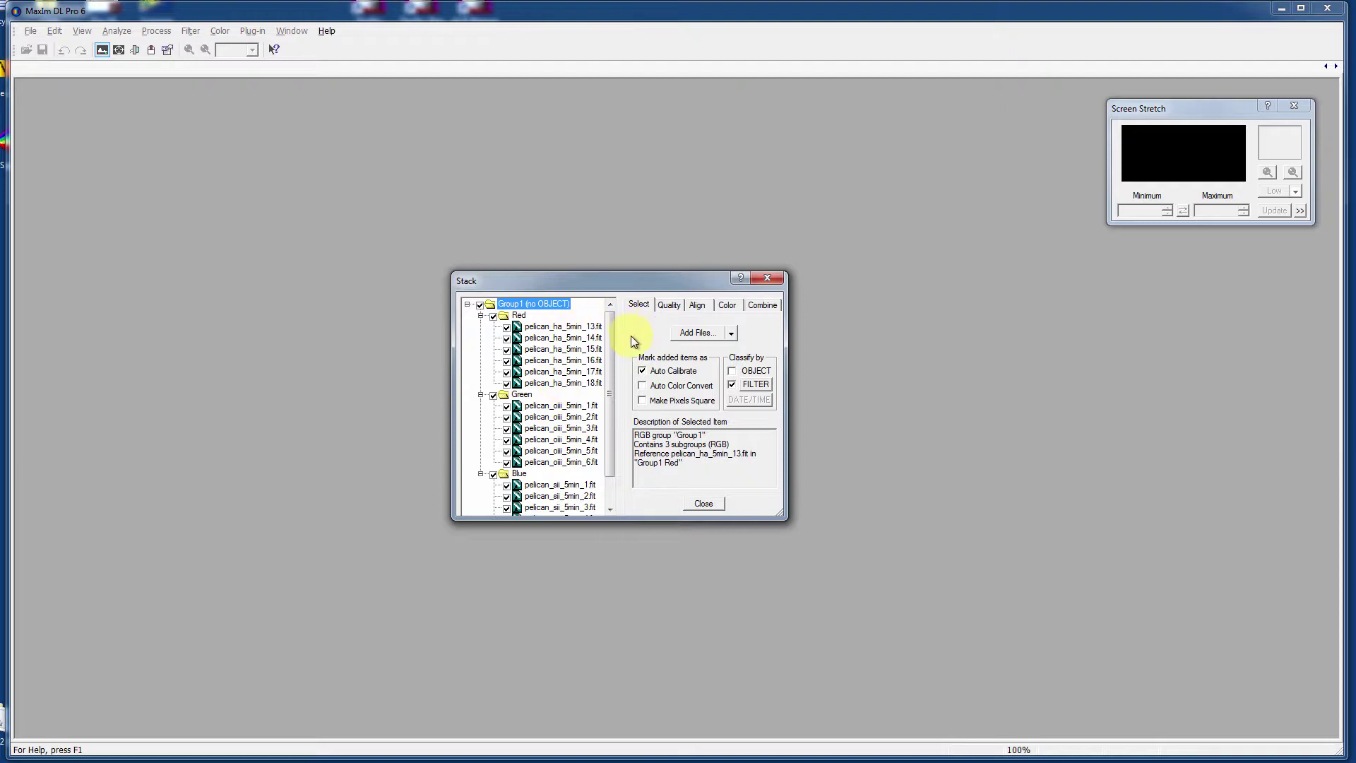
Step: Review the stack's quality criteria and set the alignment mode to Auto - star matching
{"action": "left_click", "coordinate": [671, 303]}
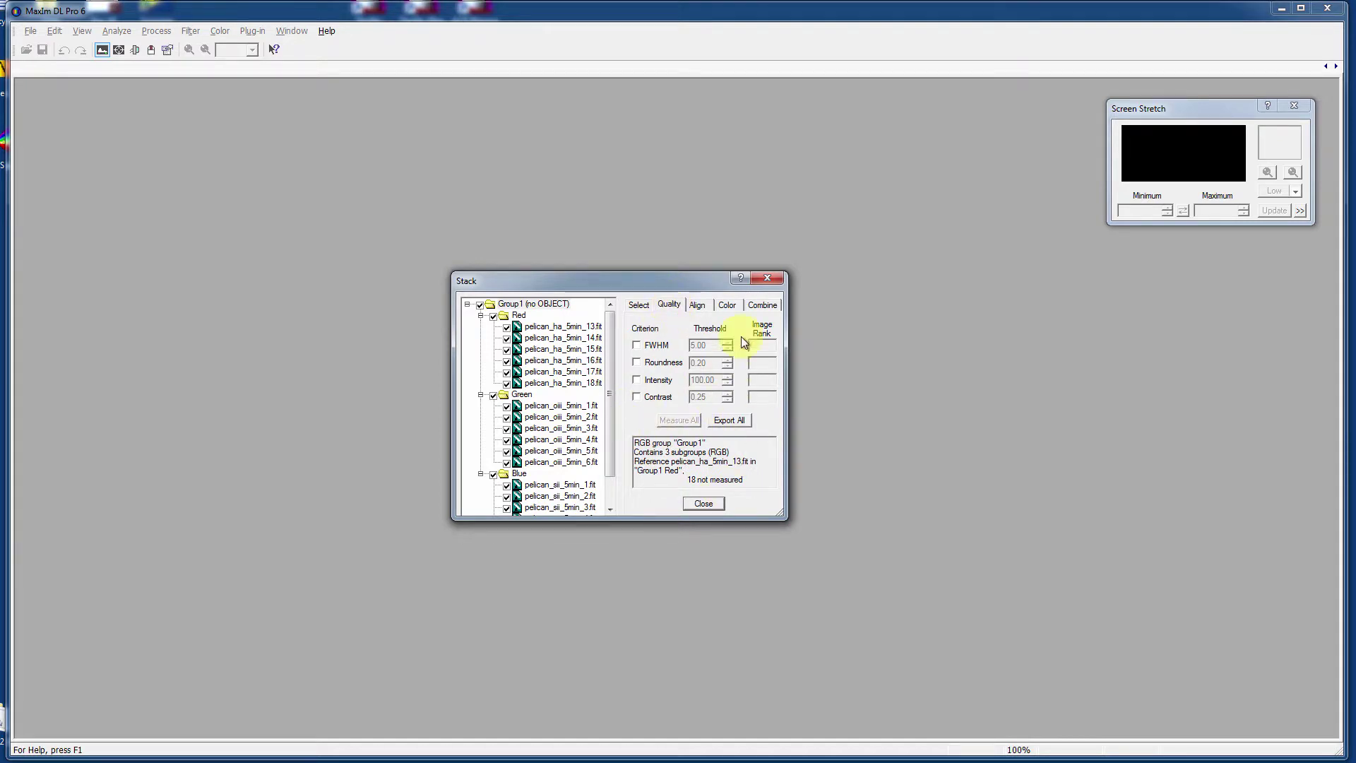
{"action": "left_click", "coordinate": [696, 308]}
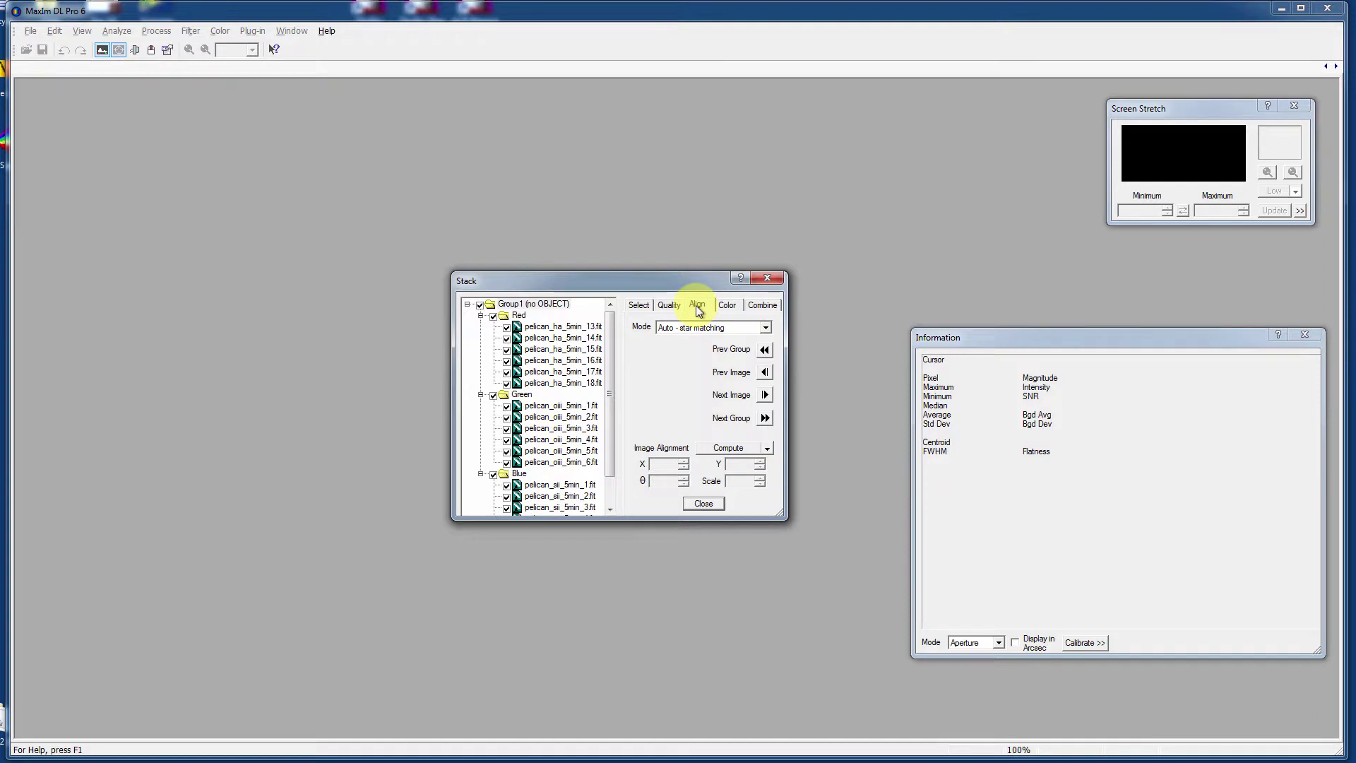
{"action": "left_click", "coordinate": [689, 329]}
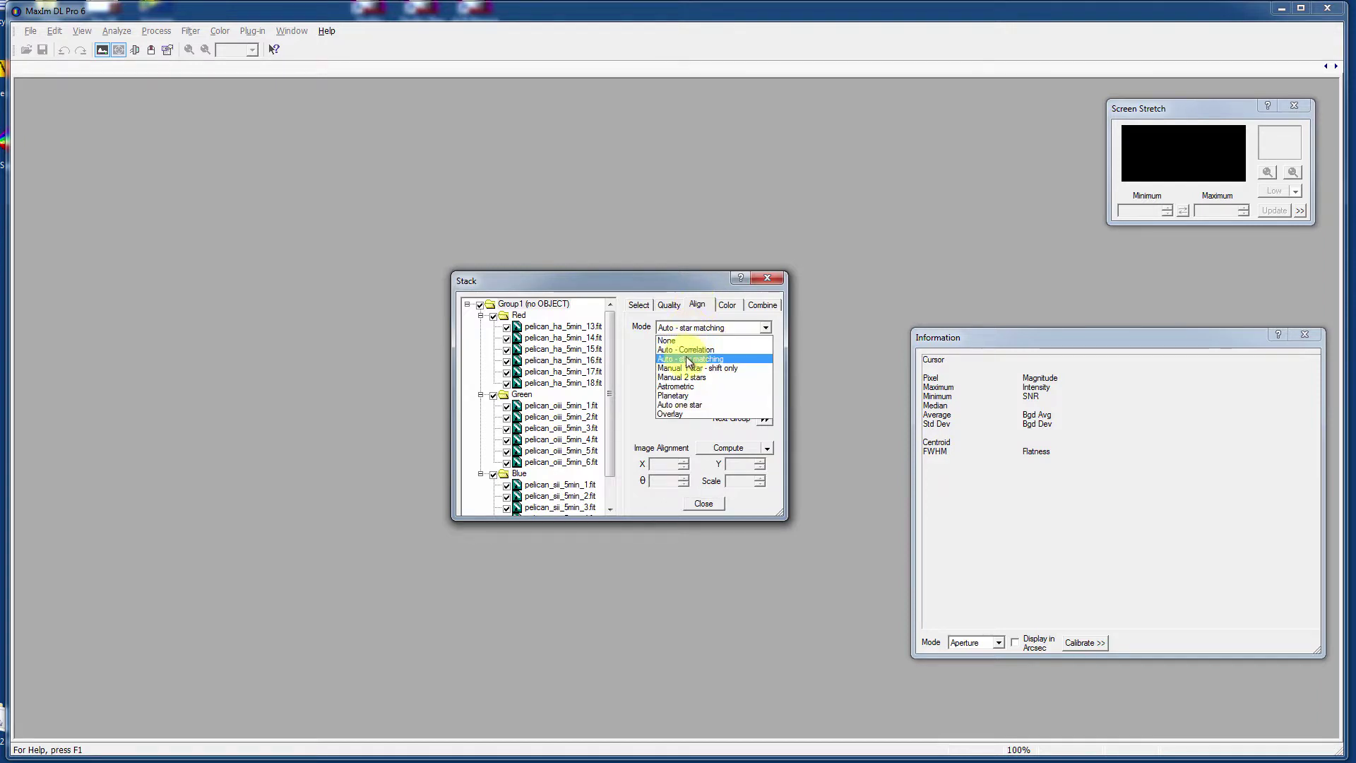
{"action": "left_click", "coordinate": [685, 359]}
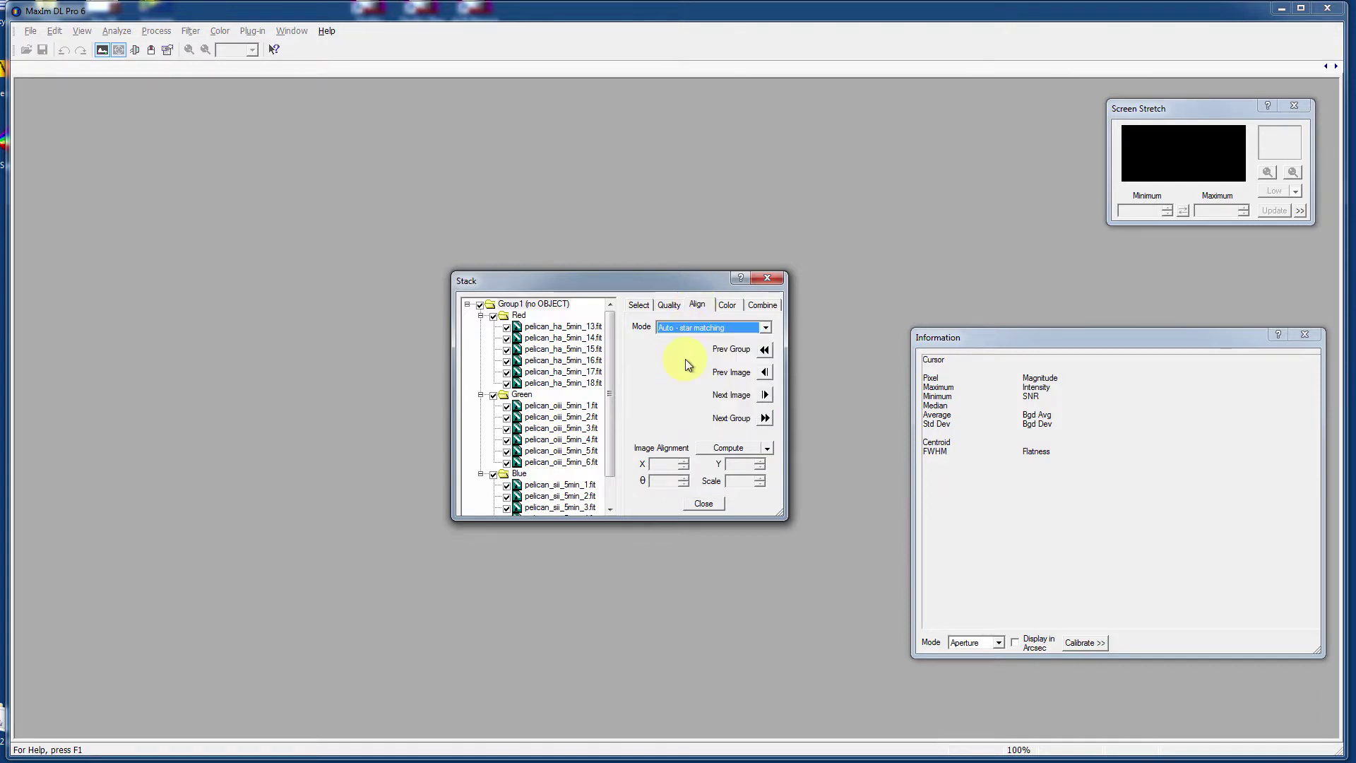
Step: Try .6 as the Green input's weight for the Green output in the color matrix, and restore it to 1
{"action": "left_click", "coordinate": [731, 309]}
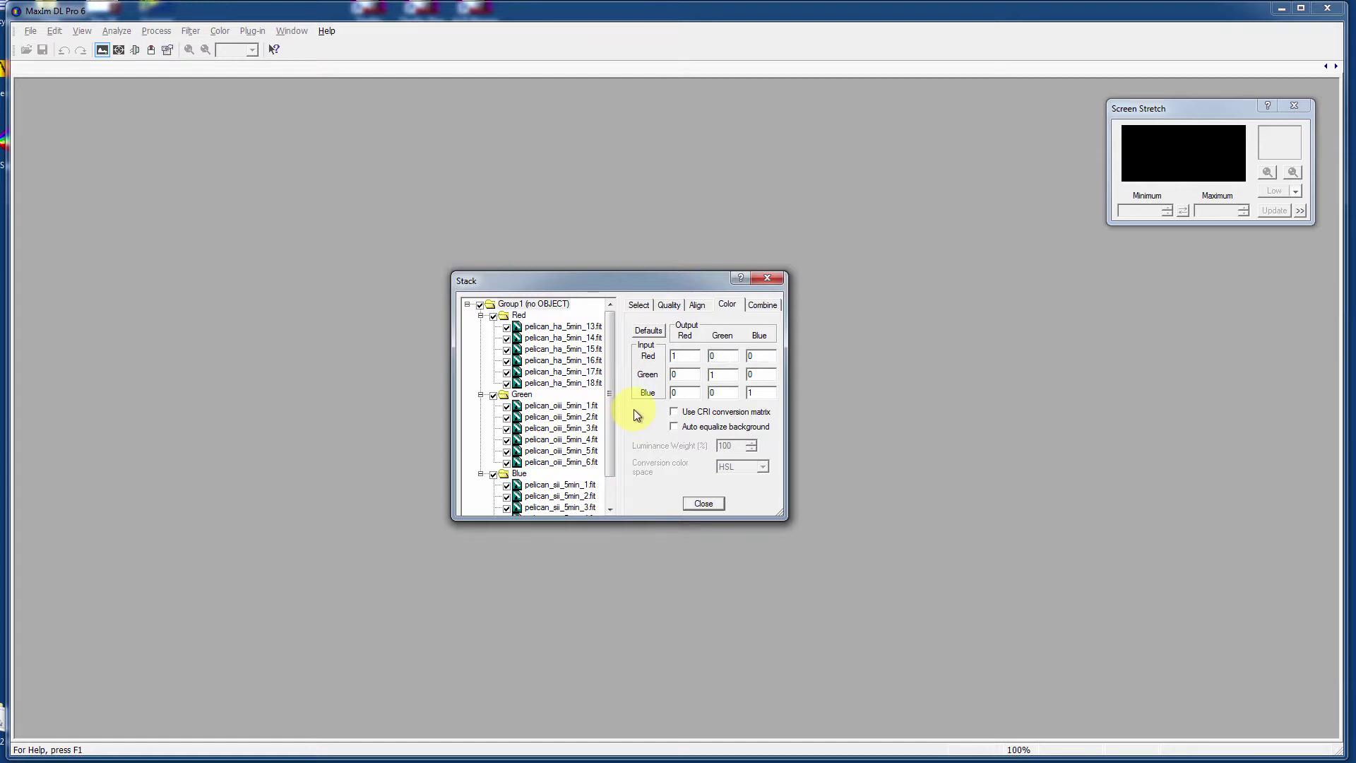
{"action": "double_click", "coordinate": [758, 392]}
{"action": "type", "text": "2"}
{"action": "type", "text": ".6"}
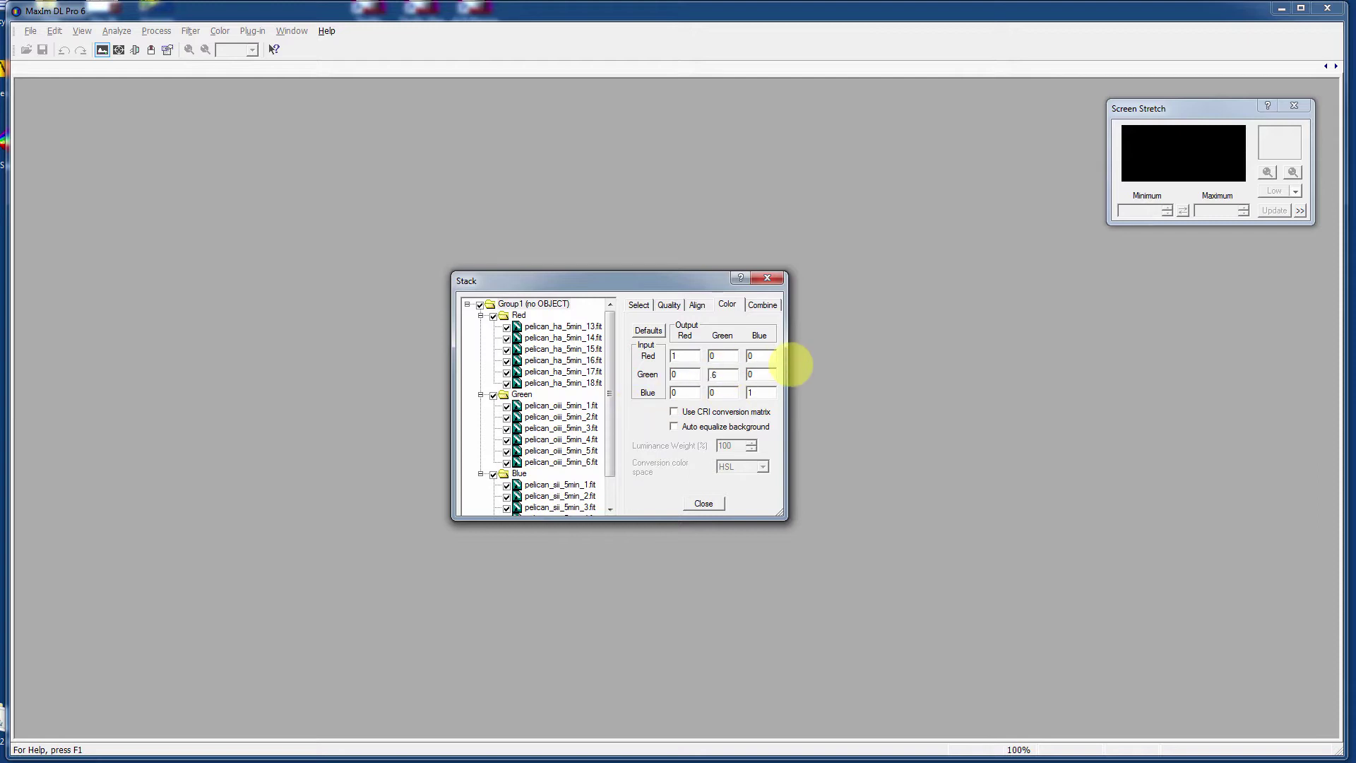
{"action": "key", "text": "BackSpace"}
{"action": "key", "text": "BackSpace"}
{"action": "type", "text": "1"}
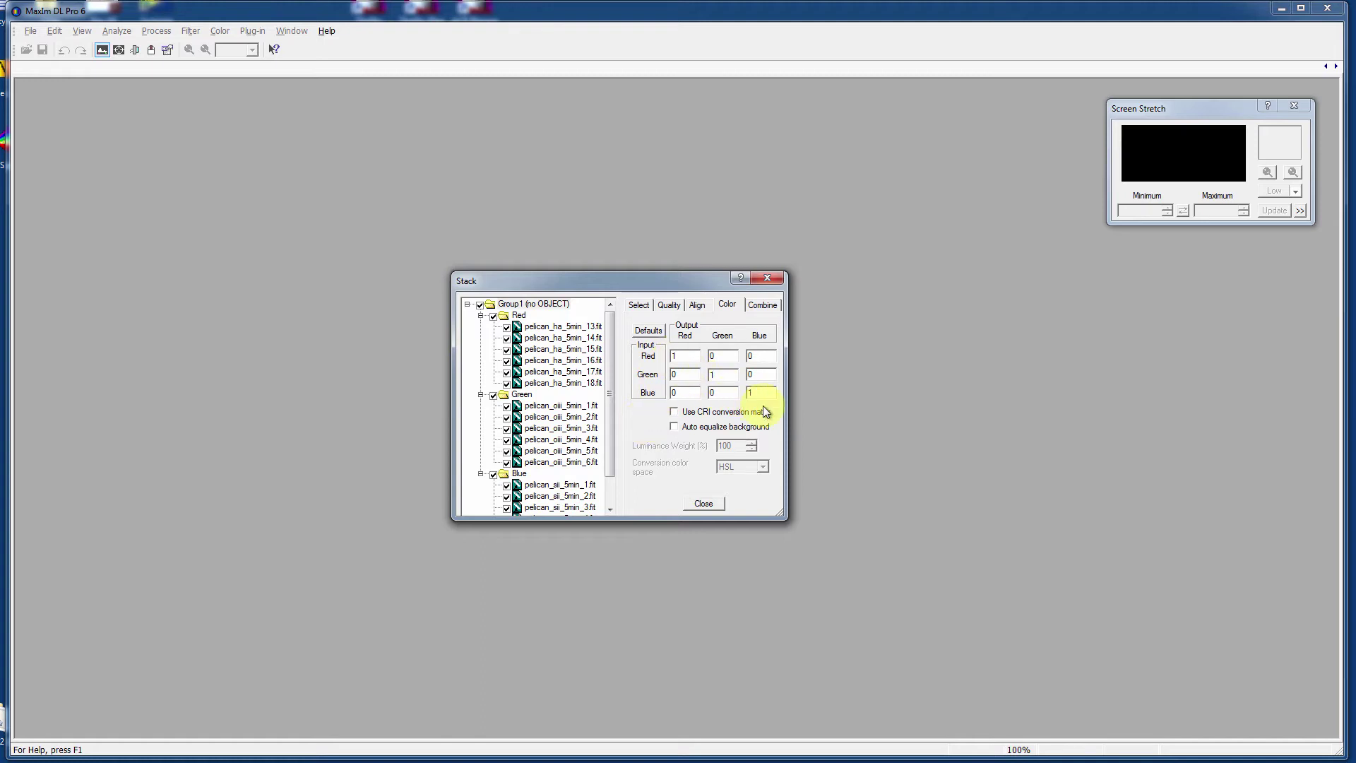
Step: Choose Sum as the combine method for the stack
{"action": "left_click", "coordinate": [760, 307]}
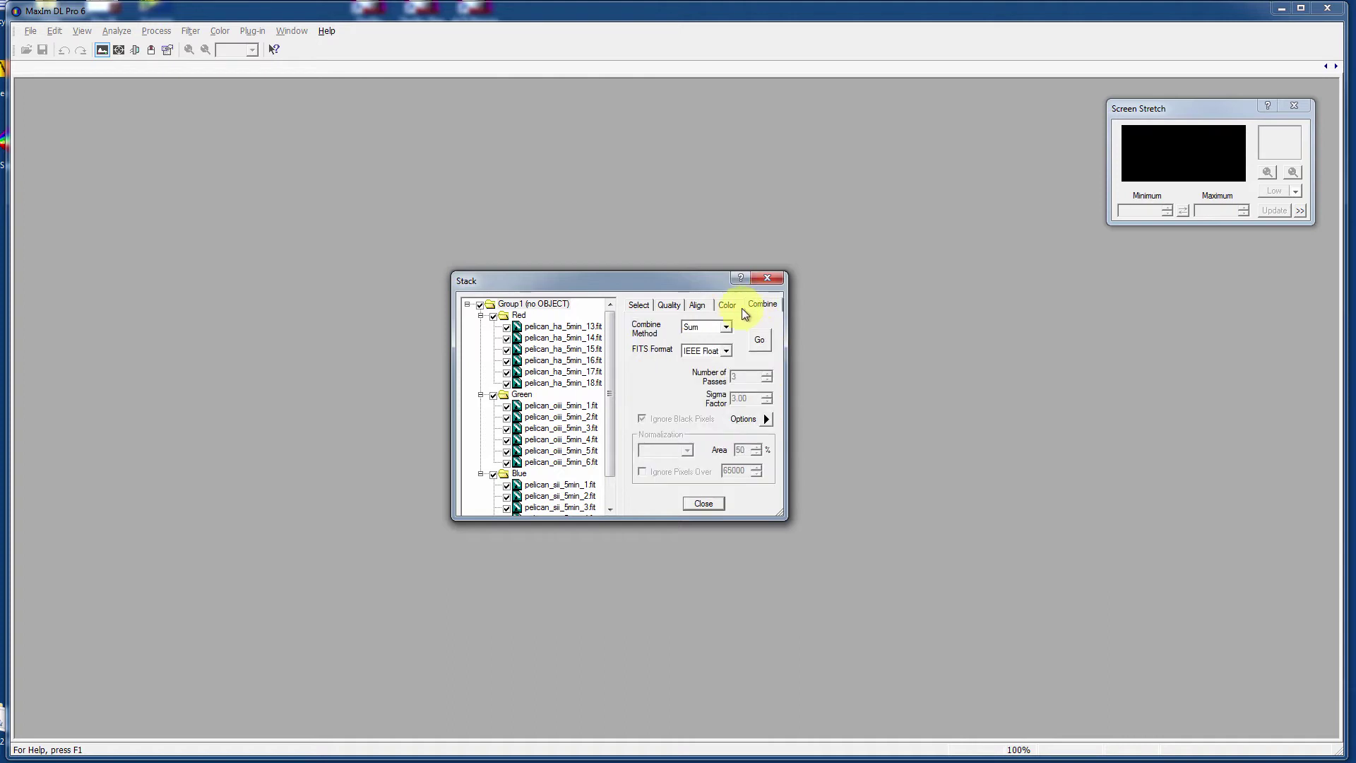
{"action": "left_click", "coordinate": [726, 327]}
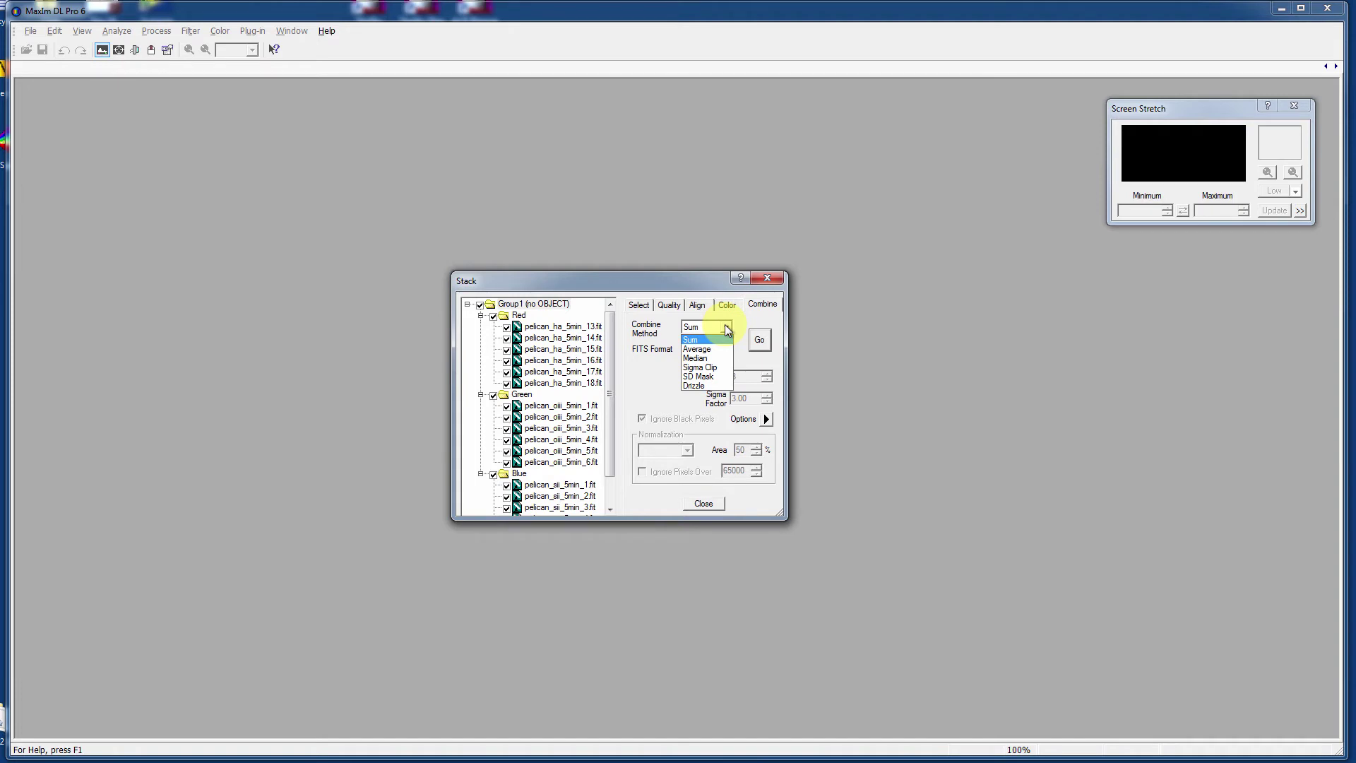
{"action": "left_click", "coordinate": [711, 339]}
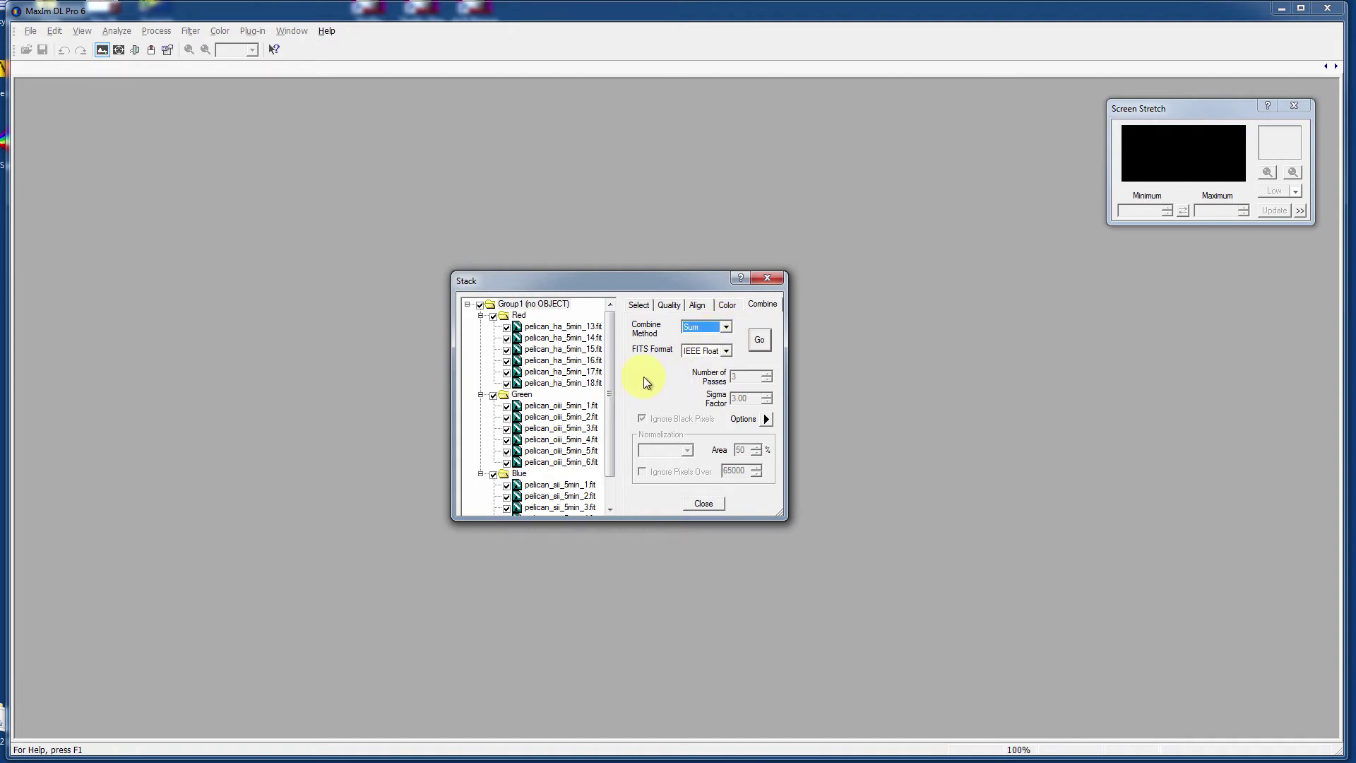
Step: Set the FITS format to 16-bit Int, and combine the stack into an RGB image, closing the Stack dialog
{"action": "left_click", "coordinate": [689, 351]}
{"action": "left_click", "coordinate": [702, 365]}
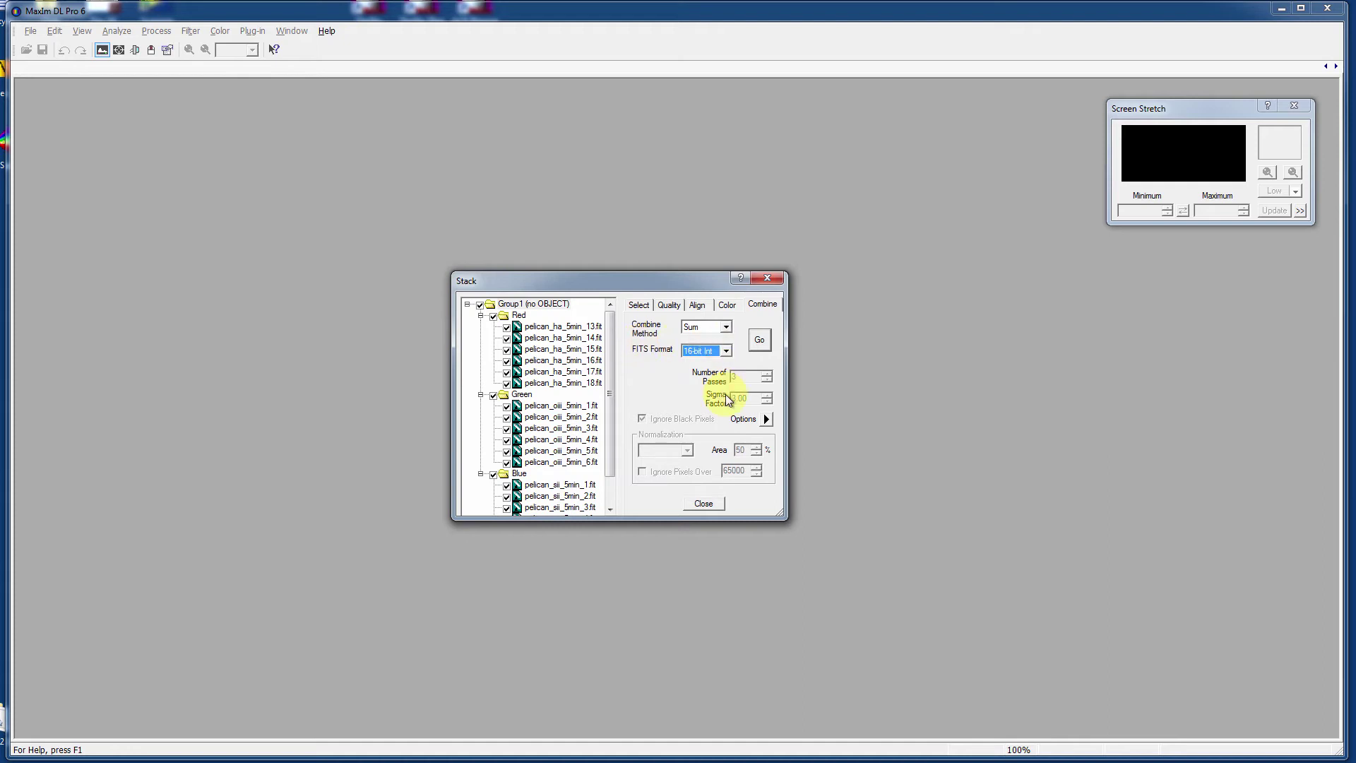
{"action": "left_click", "coordinate": [725, 351]}
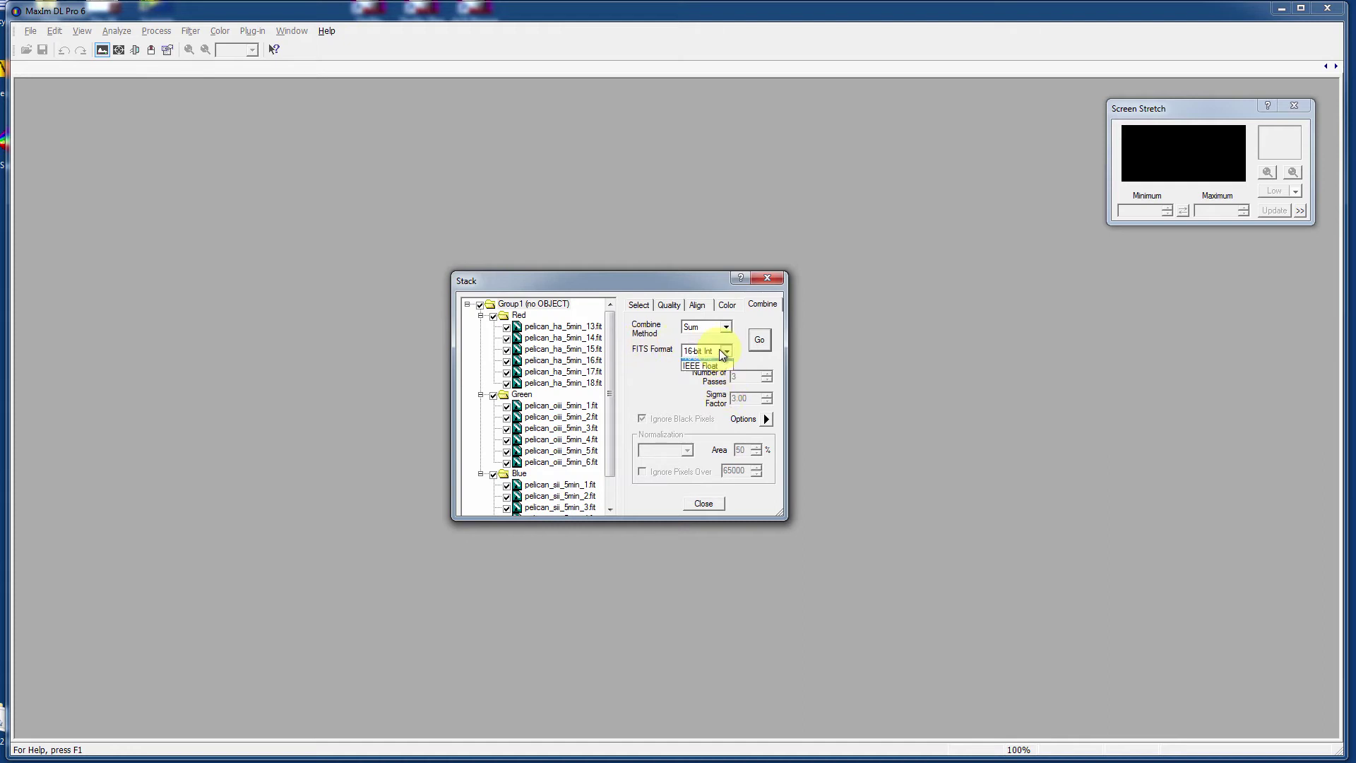
{"action": "left_click", "coordinate": [707, 366]}
{"action": "left_click", "coordinate": [706, 351]}
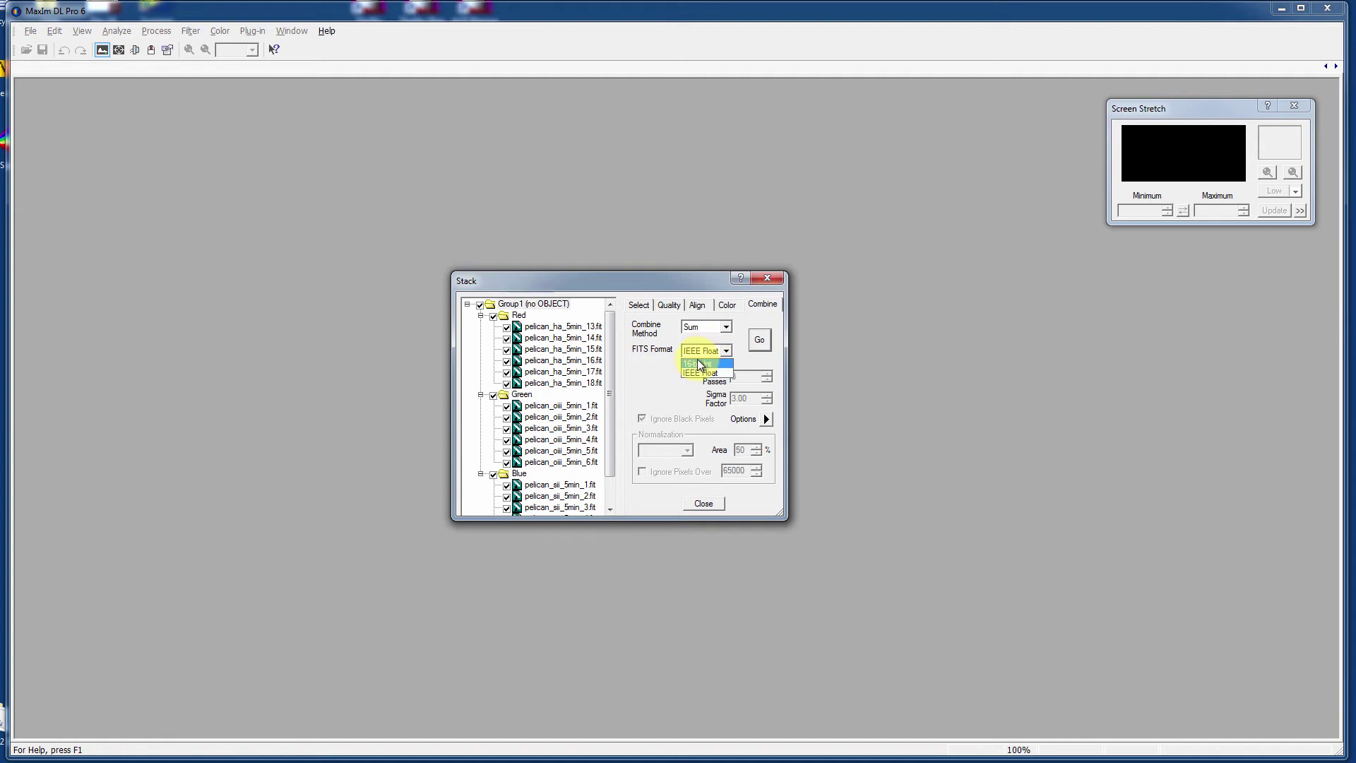
{"action": "left_click", "coordinate": [701, 361]}
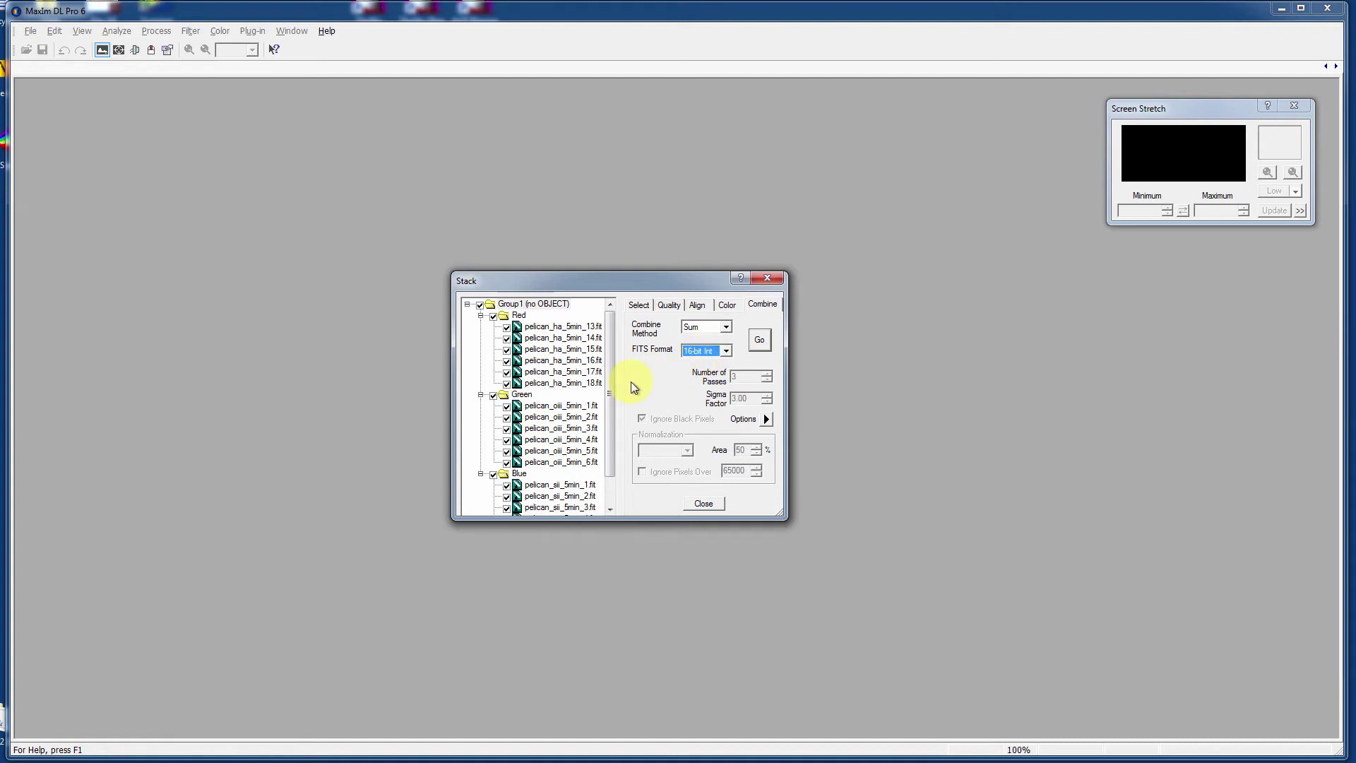
{"action": "left_click", "coordinate": [761, 343]}
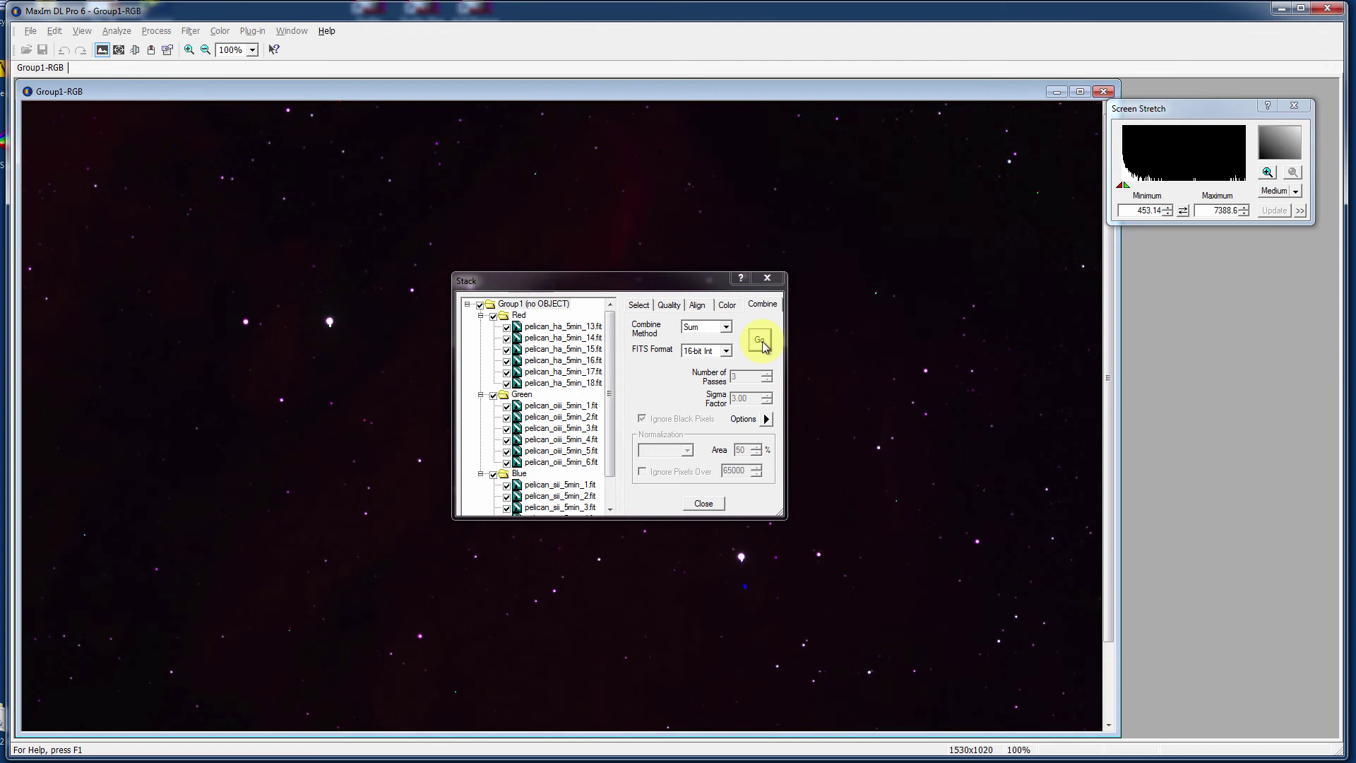
{"action": "left_click", "coordinate": [704, 504]}
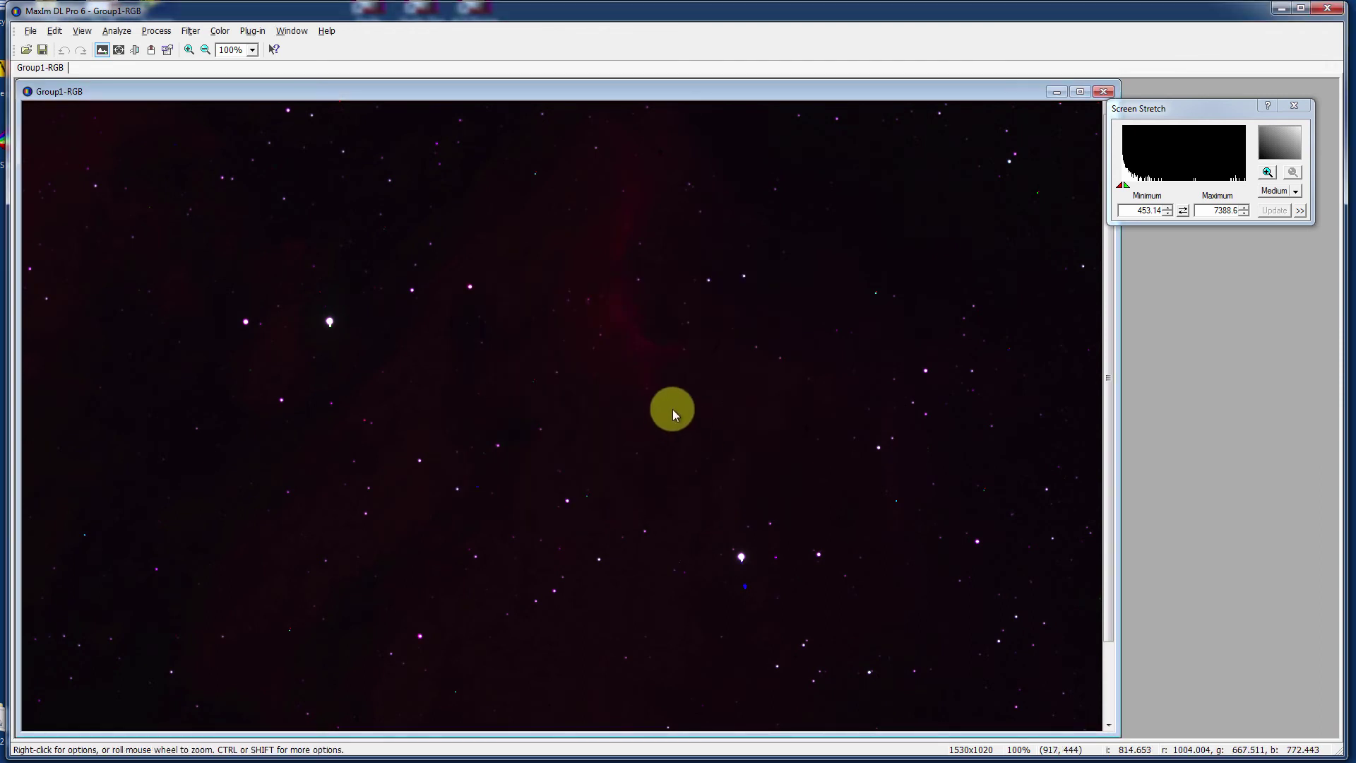
Step: Adjust the stacked image's screen stretch to a minimum of about 650.5 and a maximum of about 1280.7 to bring out the nebula
{"action": "left_click", "coordinate": [1265, 172]}
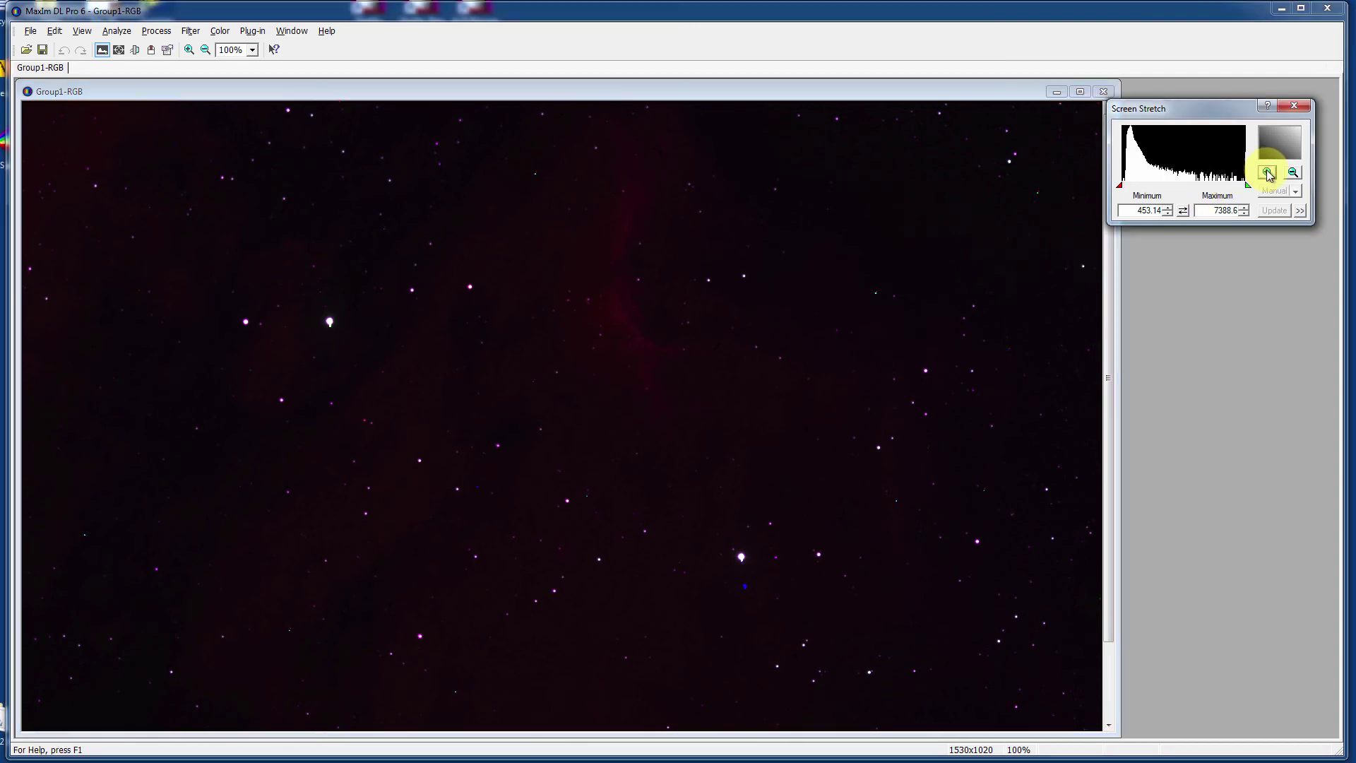
{"action": "left_click_drag", "start_coordinate": [1249, 189], "coordinate": [1143, 188]}
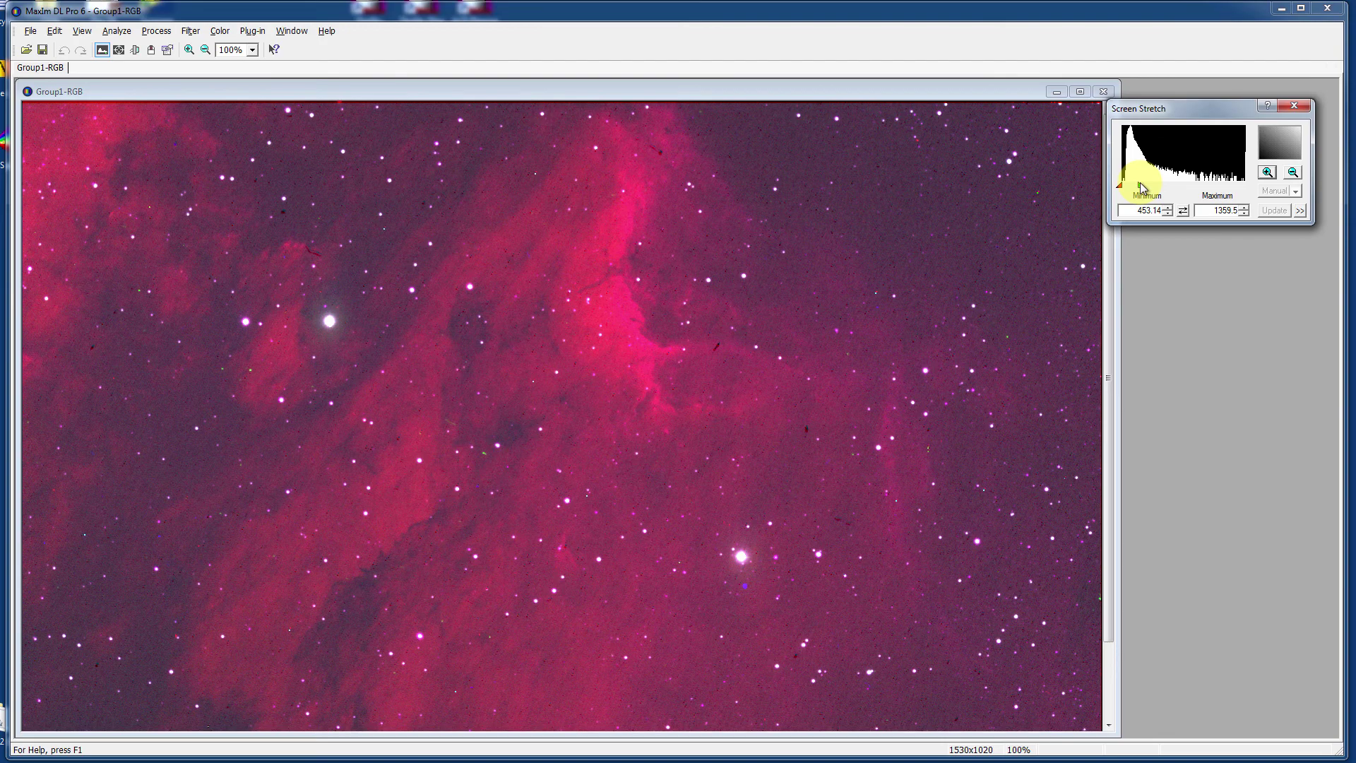
{"action": "left_click", "coordinate": [1168, 213]}
{"action": "left_click", "coordinate": [1168, 214]}
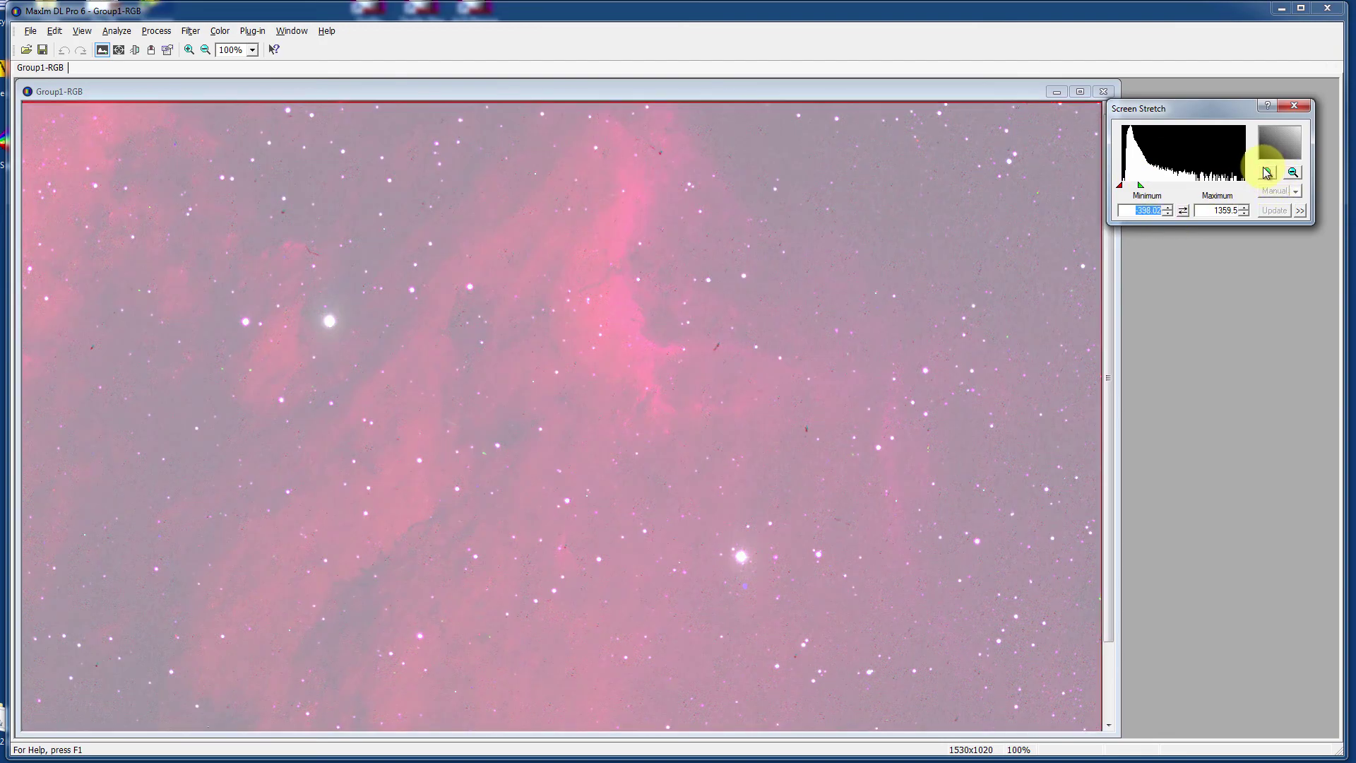
{"action": "left_click", "coordinate": [1267, 172]}
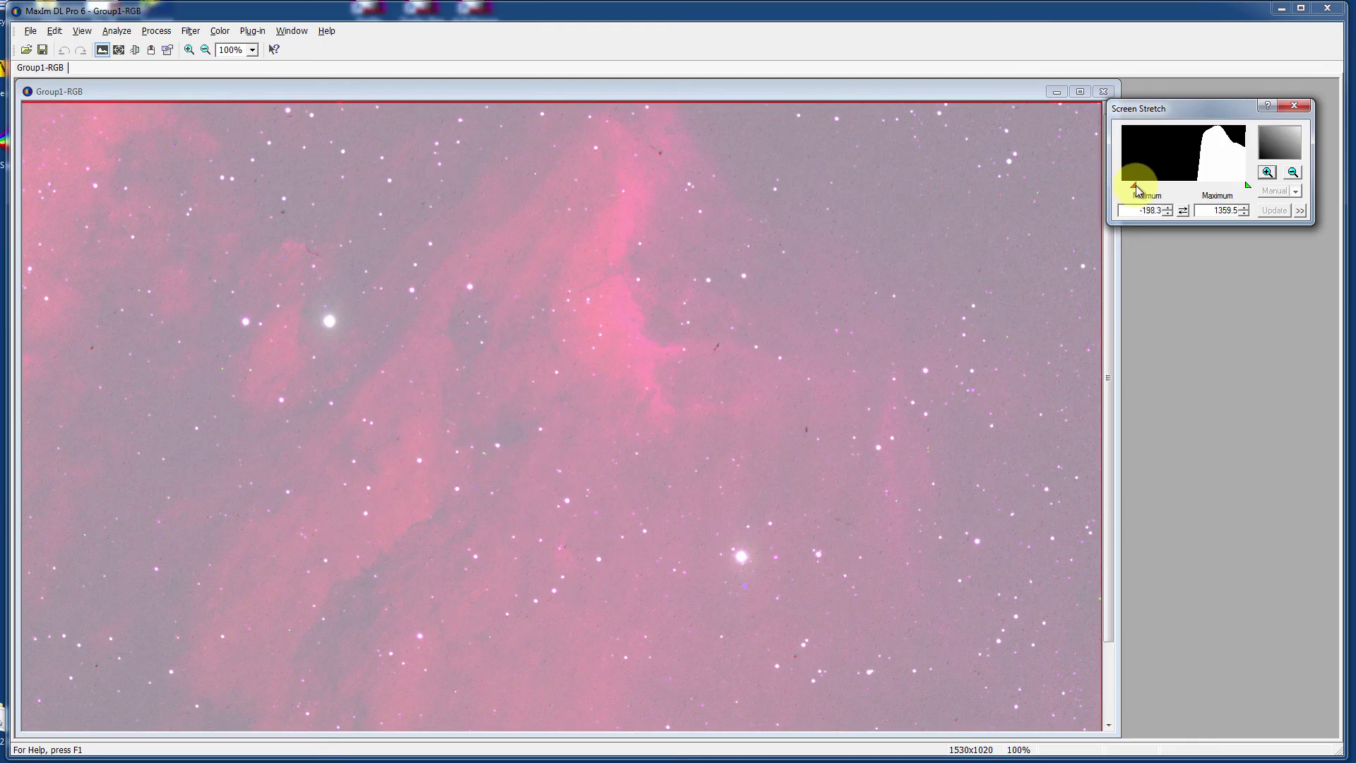
{"action": "left_click_drag", "start_coordinate": [1136, 185], "coordinate": [1194, 189]}
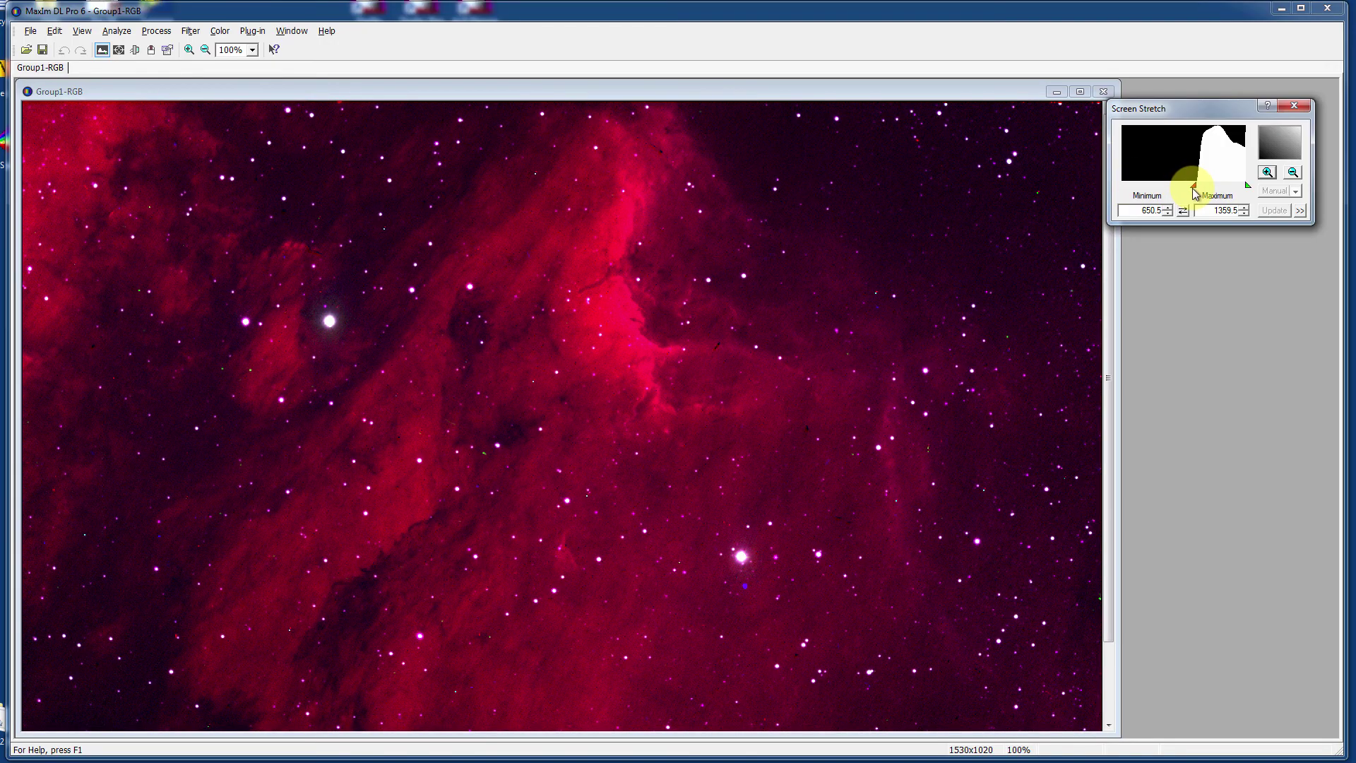
{"action": "left_click", "coordinate": [1293, 172]}
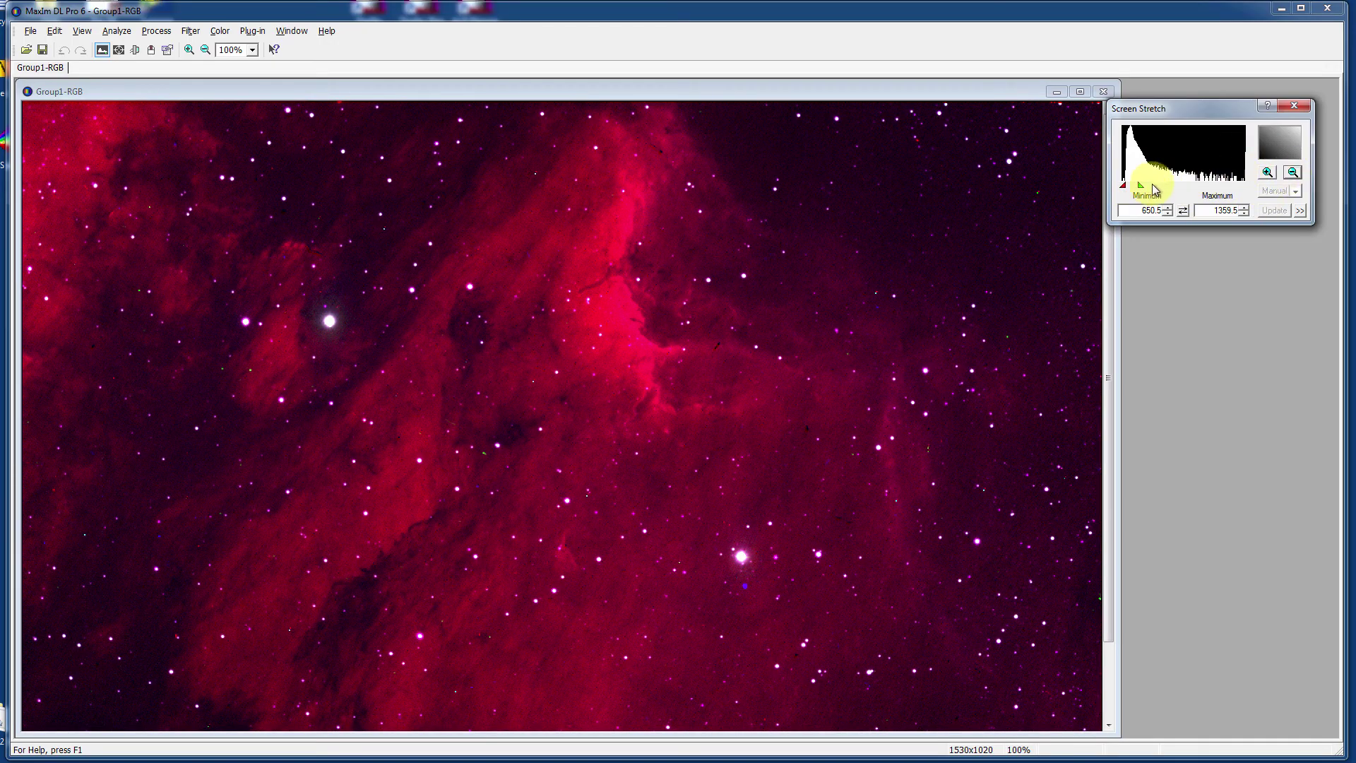
{"action": "left_click_drag", "start_coordinate": [1139, 186], "coordinate": [1140, 188]}
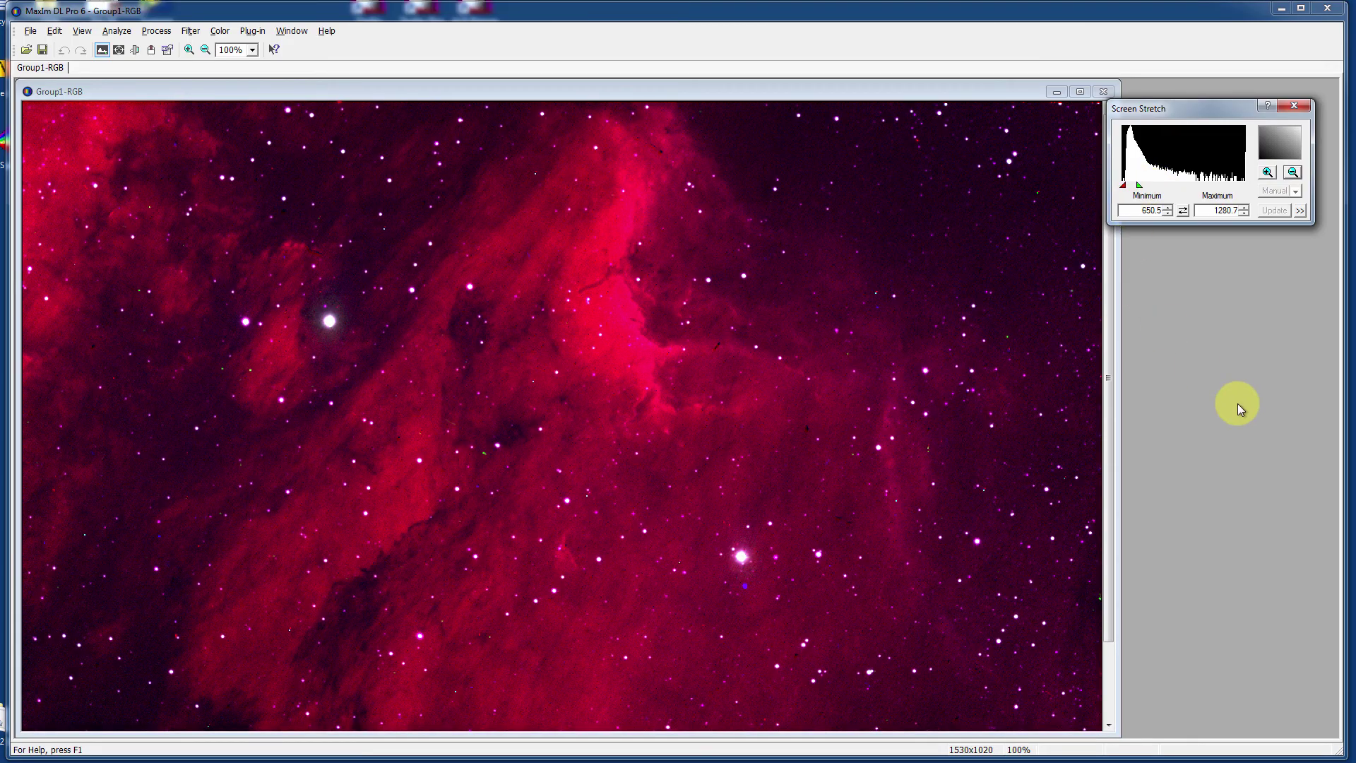